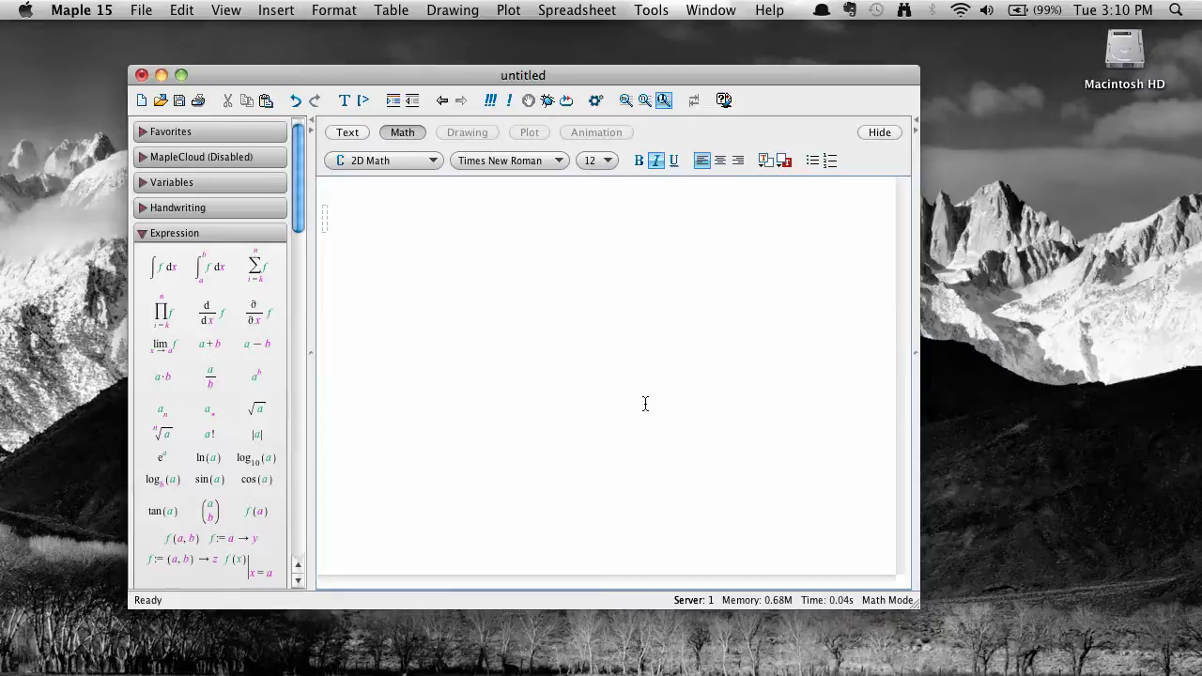
Enter 5x − 3 = 19 and solve it from the context menu, giving x = 22/5.
type("5x-3=19")
key("Return")
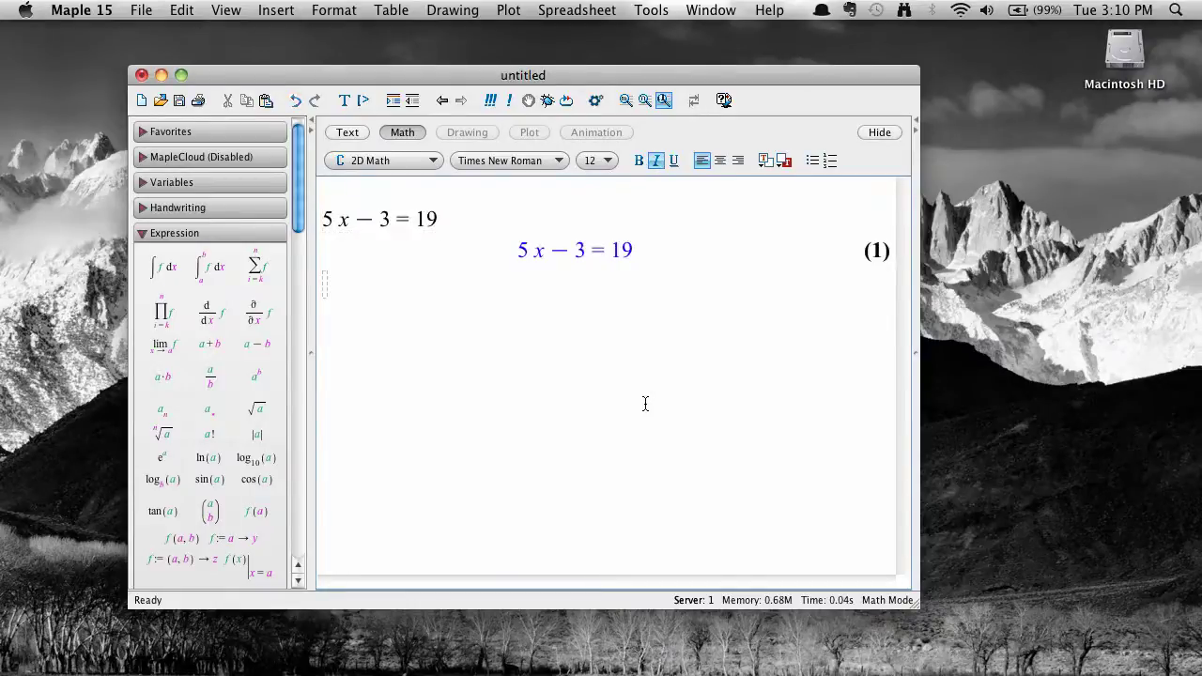
right_click(579, 252)
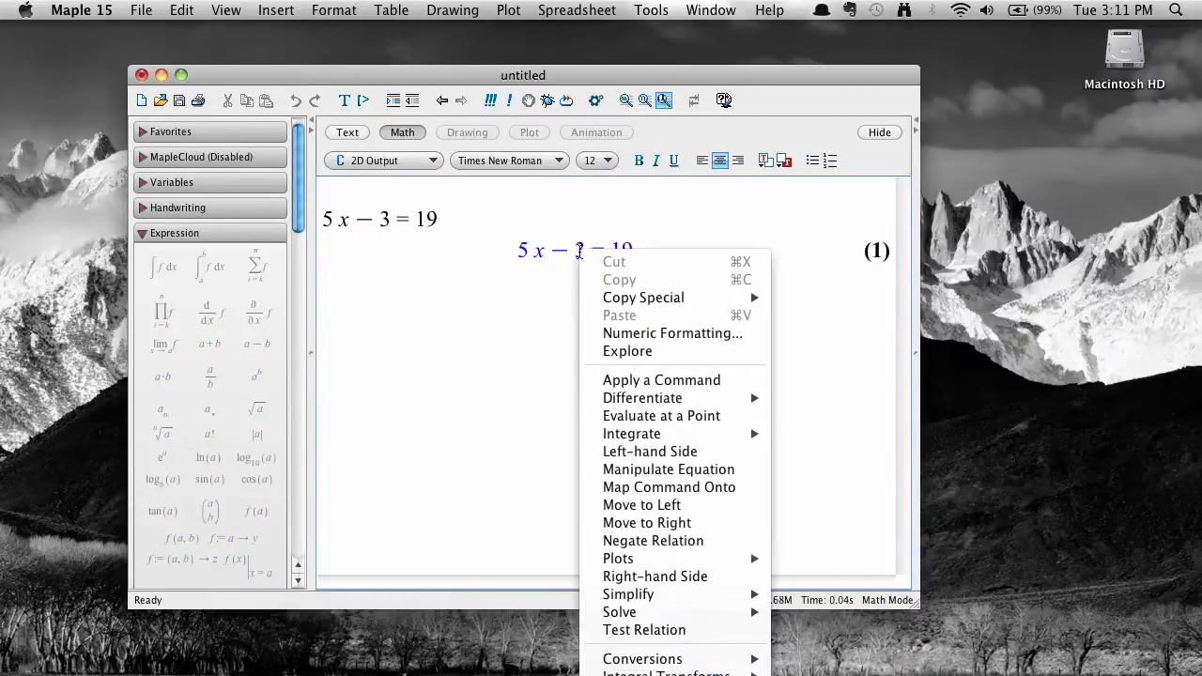
key("Down")
key("Down")
key("Down")
key("Down")
key("Down")
key("Down")
key("Down")
key("Down")
key("Down")
key("Down")
key("Down")
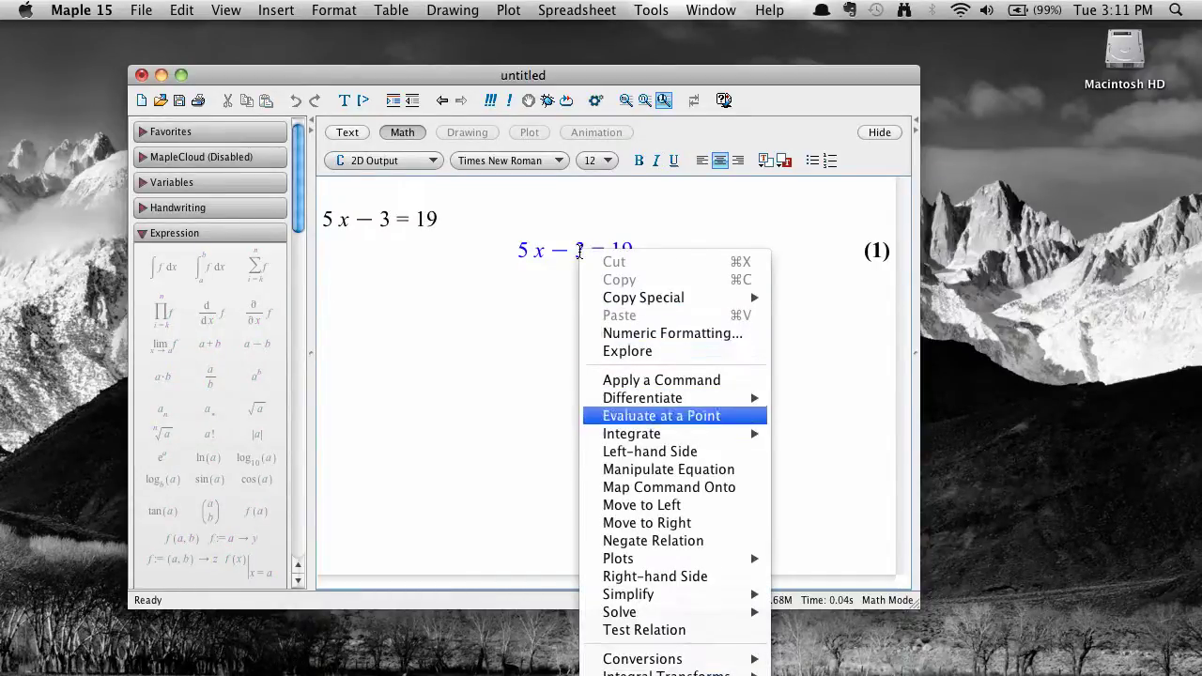
key("Down")
key("Down")
key("Down")
key("Down")
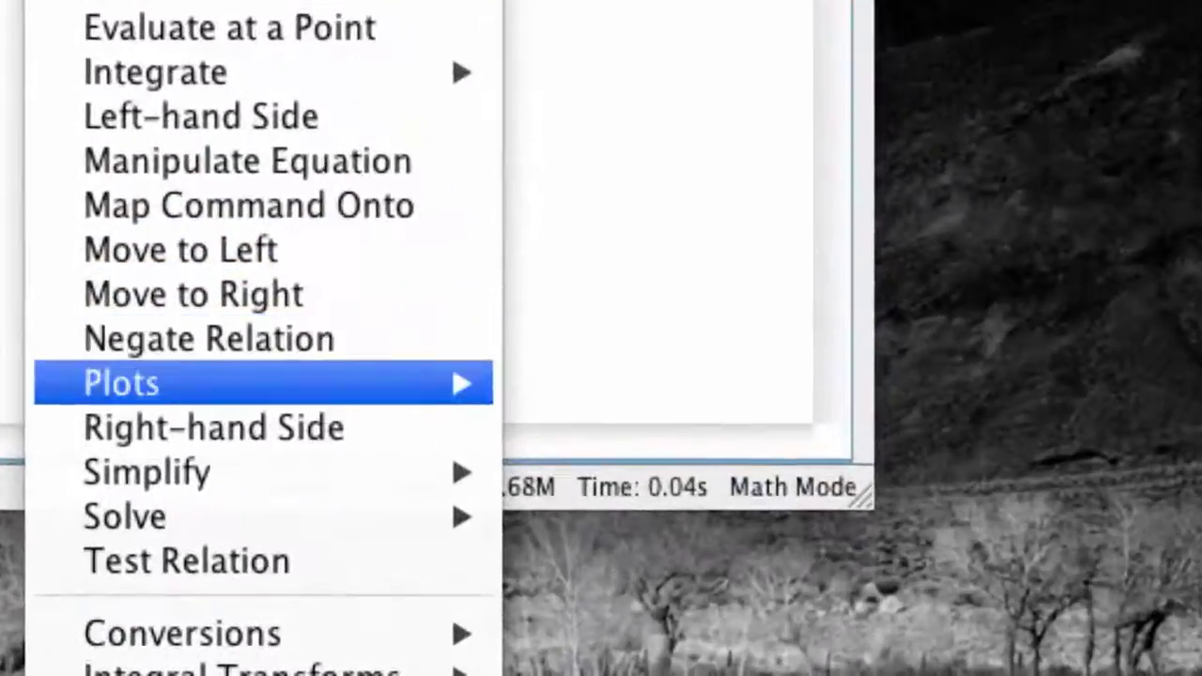
key("Down")
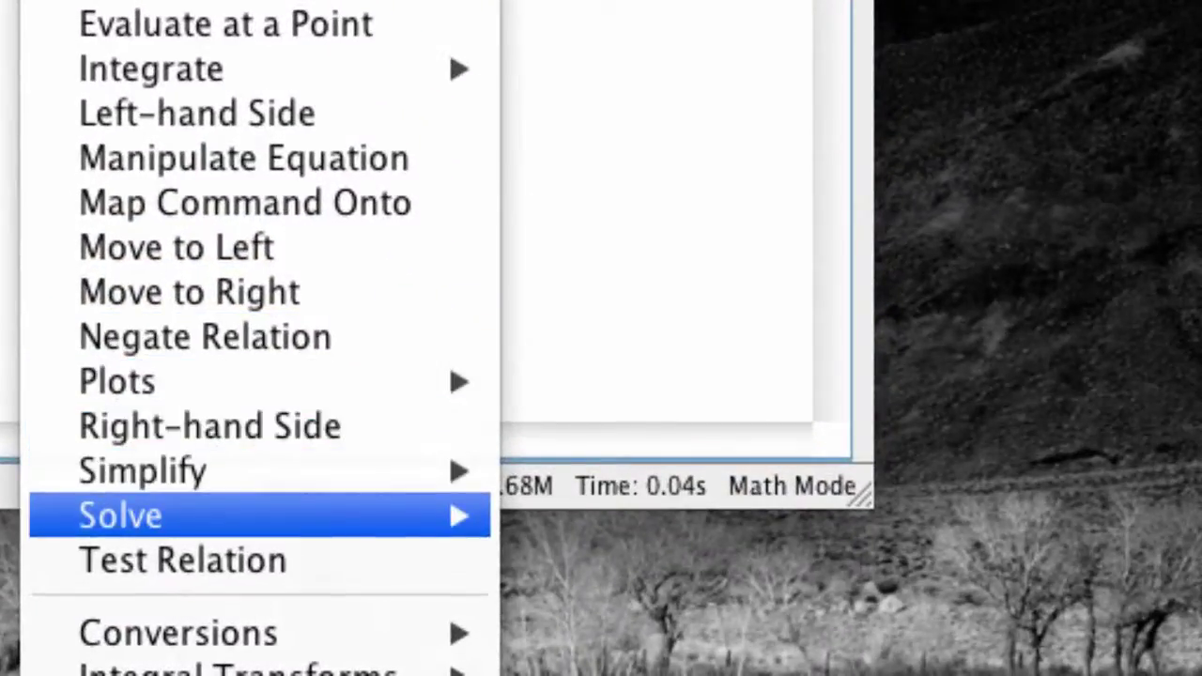
key("Right")
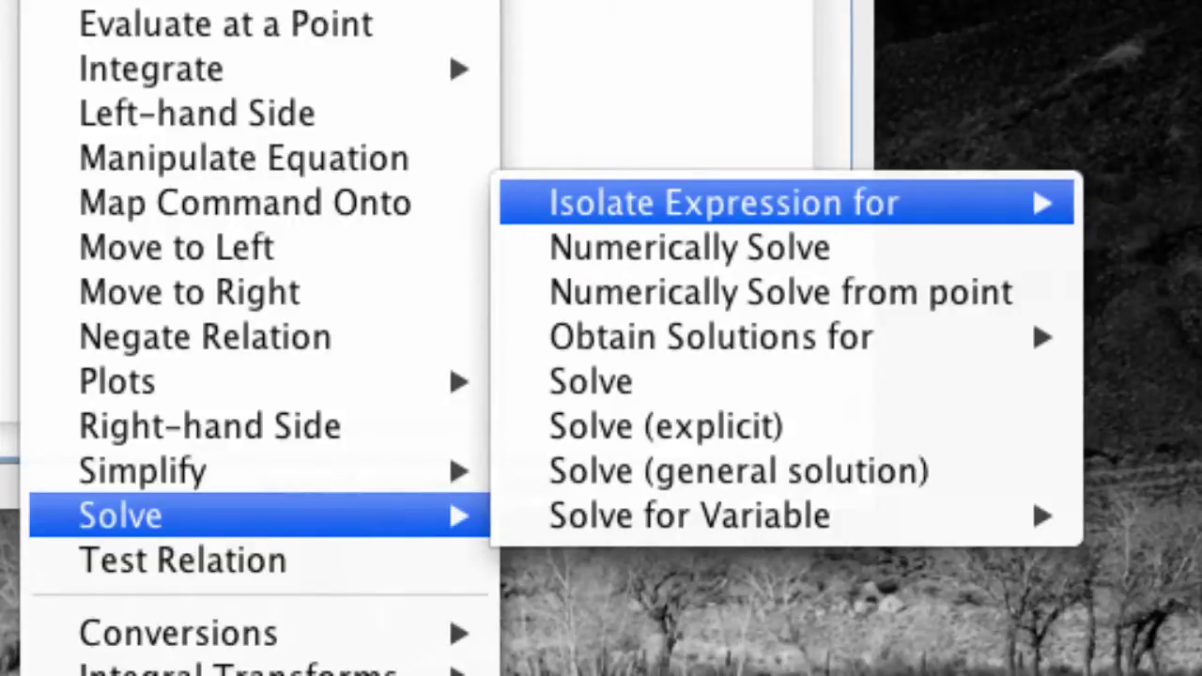
key("Down")
key("Down")
key("Down")
key("Down")
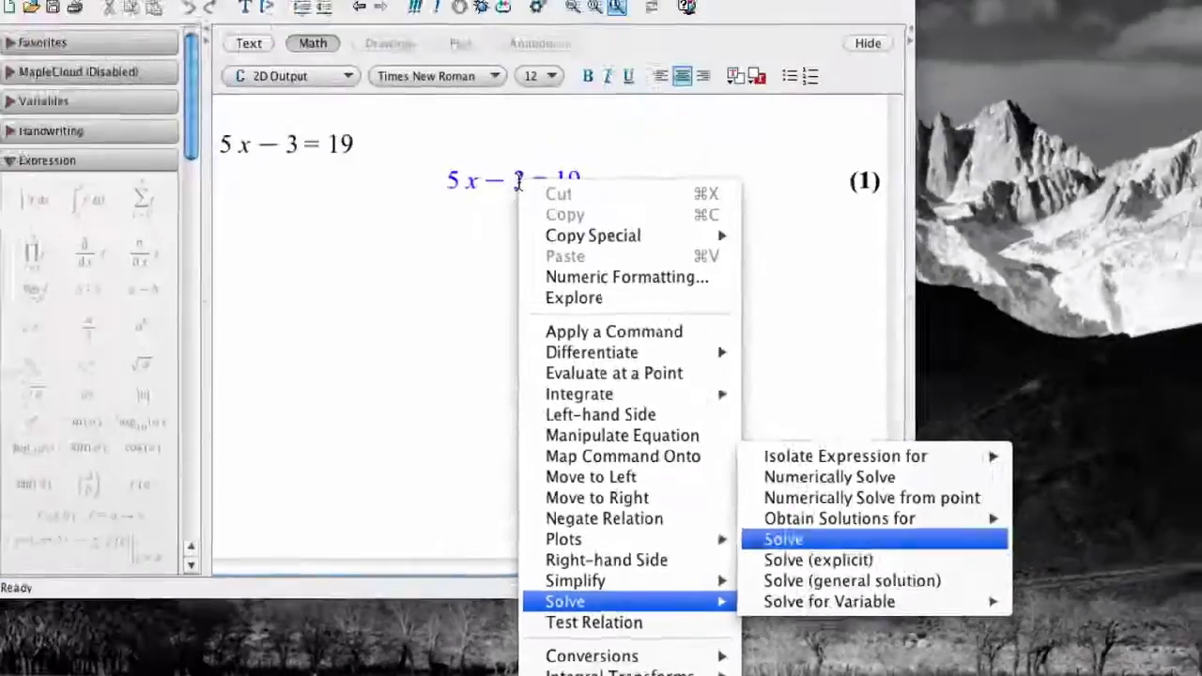
key("Return")
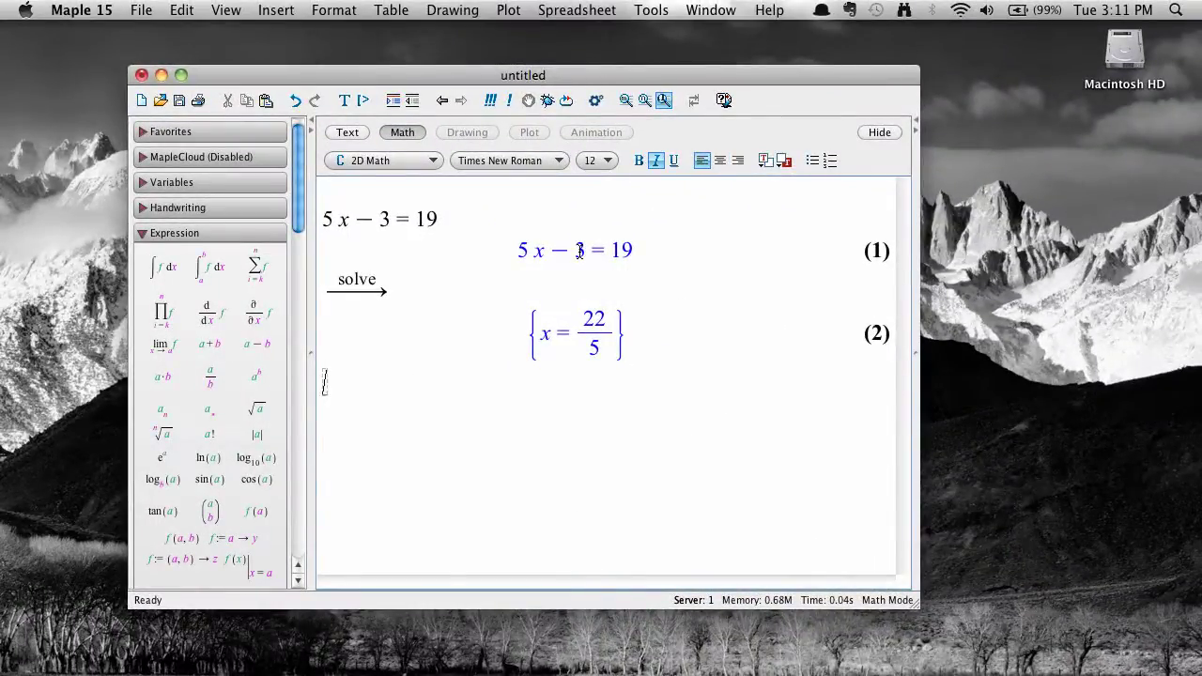
Enter ln(√x + 4) = 2 and solve it, giving x = (e² − 4)².
type("ln(sqrt(x) ")
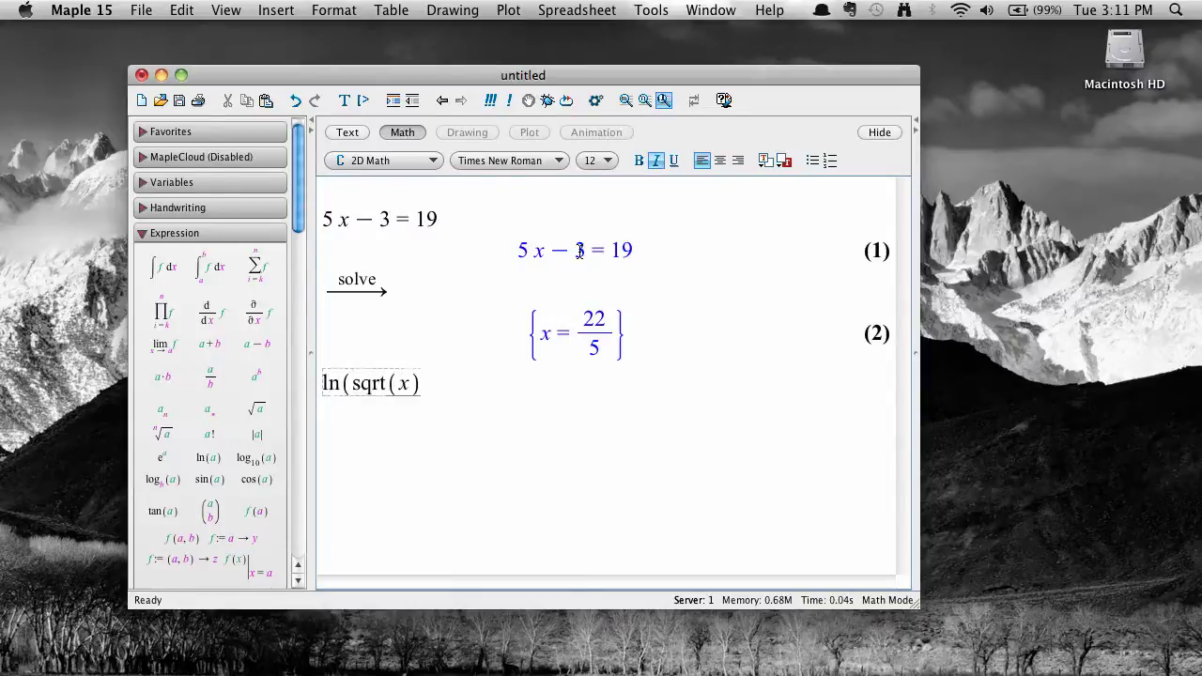
type("+ 4) = 2")
key("Return")
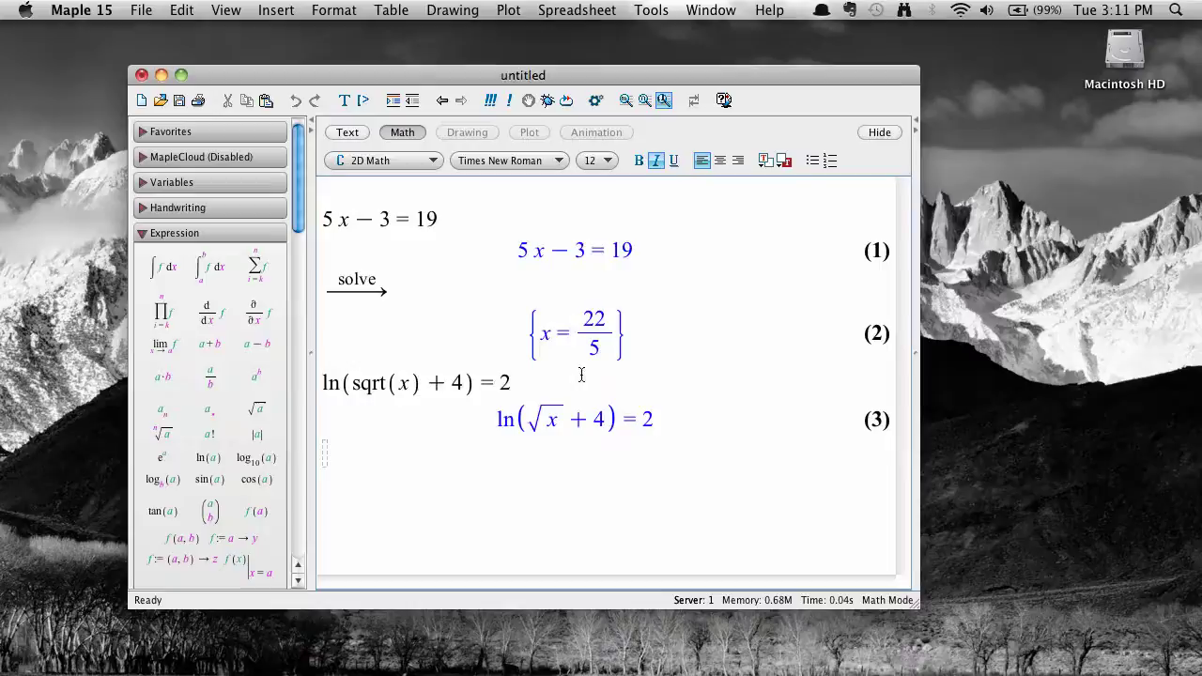
right_click(625, 419)
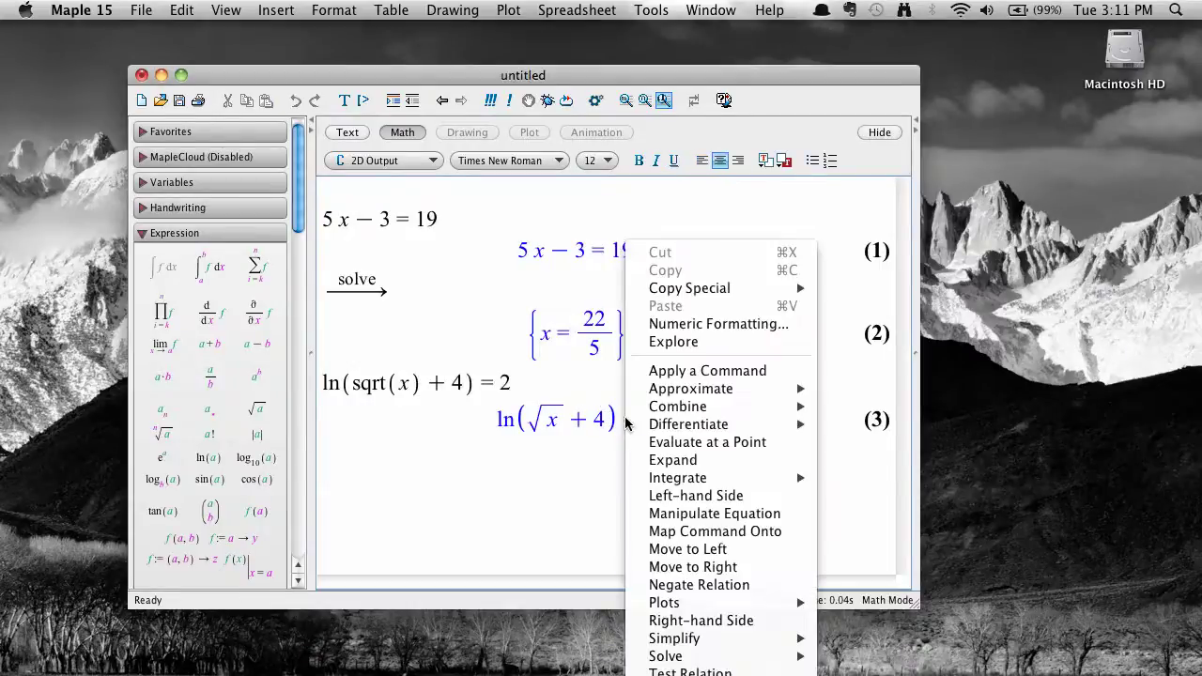
key("Down")
key("Down")
key("Down")
key("Down")
key("Down")
key("Down")
key("Down")
key("Down")
key("Down")
key("Down")
key("Down")
key("Down")
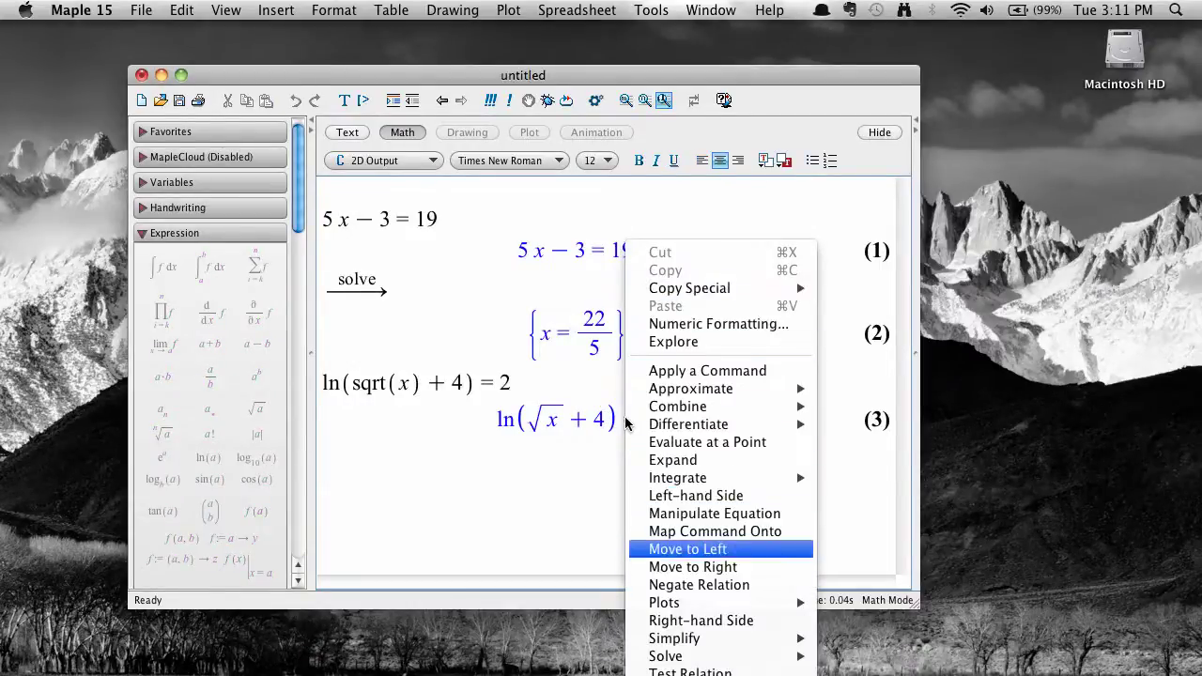
key("Right")
key("Down")
key("Down")
key("Down")
key("Down")
key("Return")
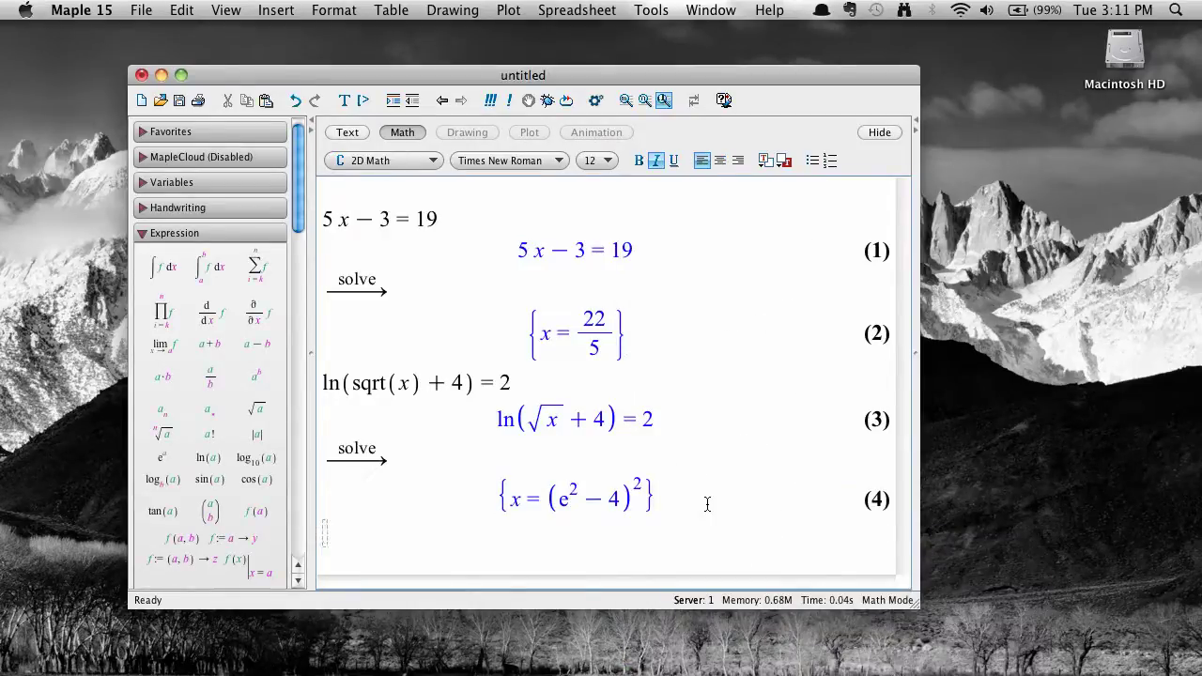
Enter x² + 1 = 0 and solve it, giving x = I and x = −I.
type("x^2")
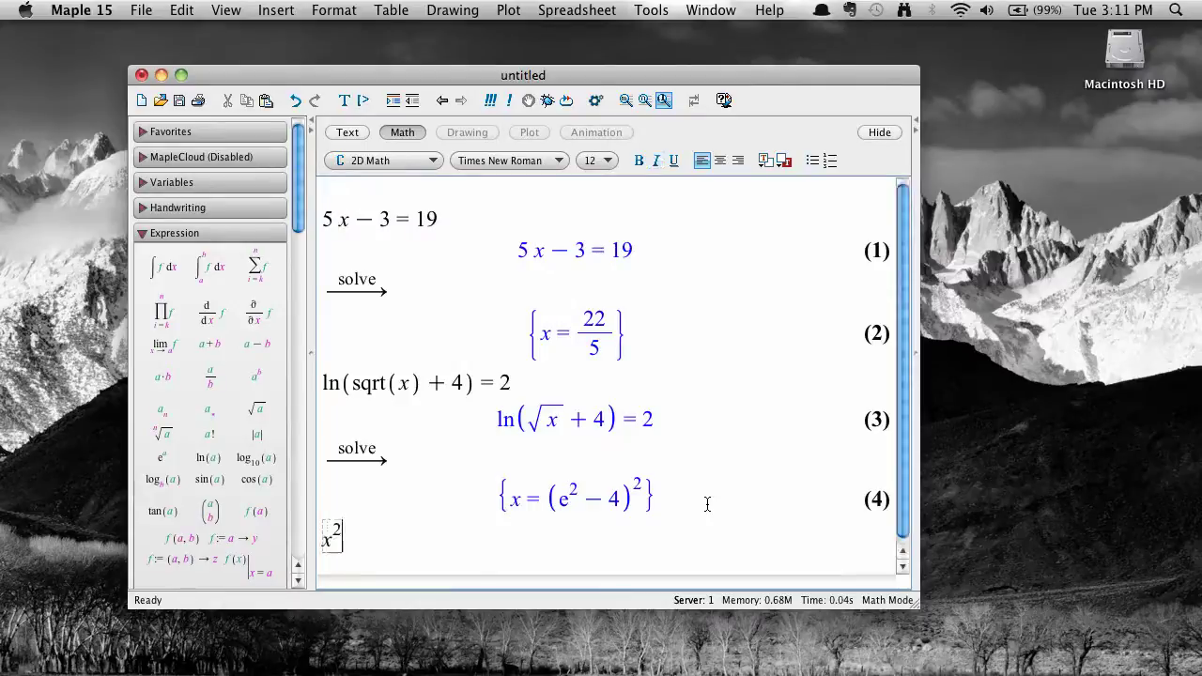
key("Right")
type("+1=0")
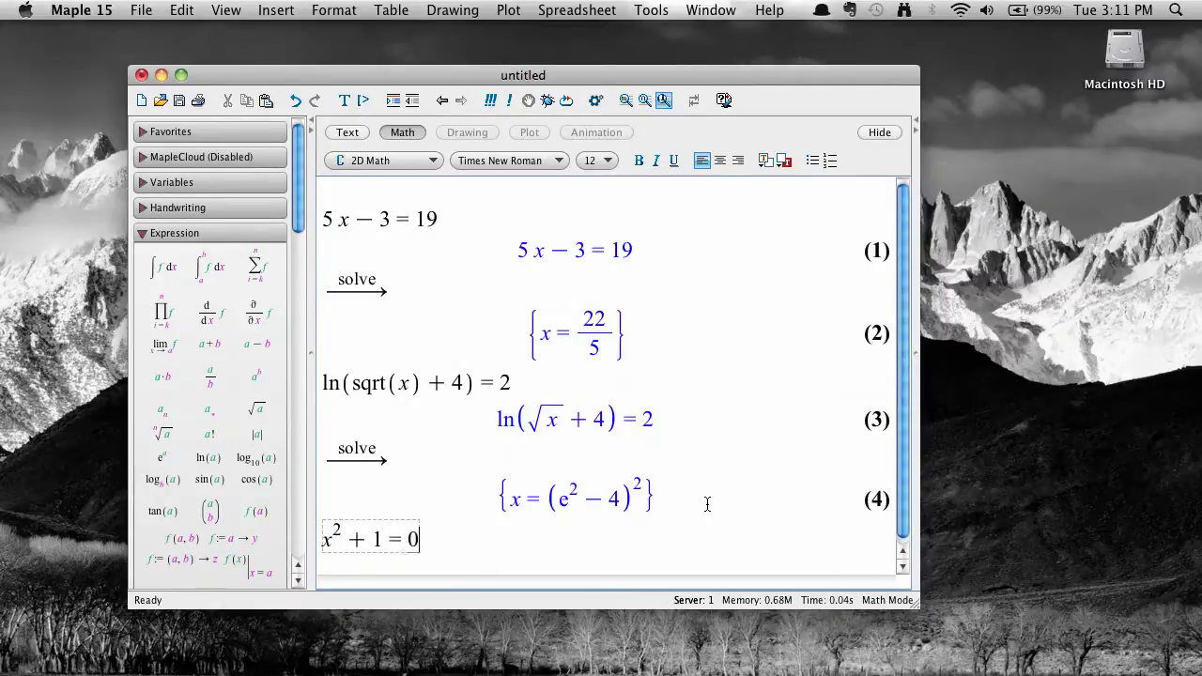
key("Return")
right_click(602, 528)
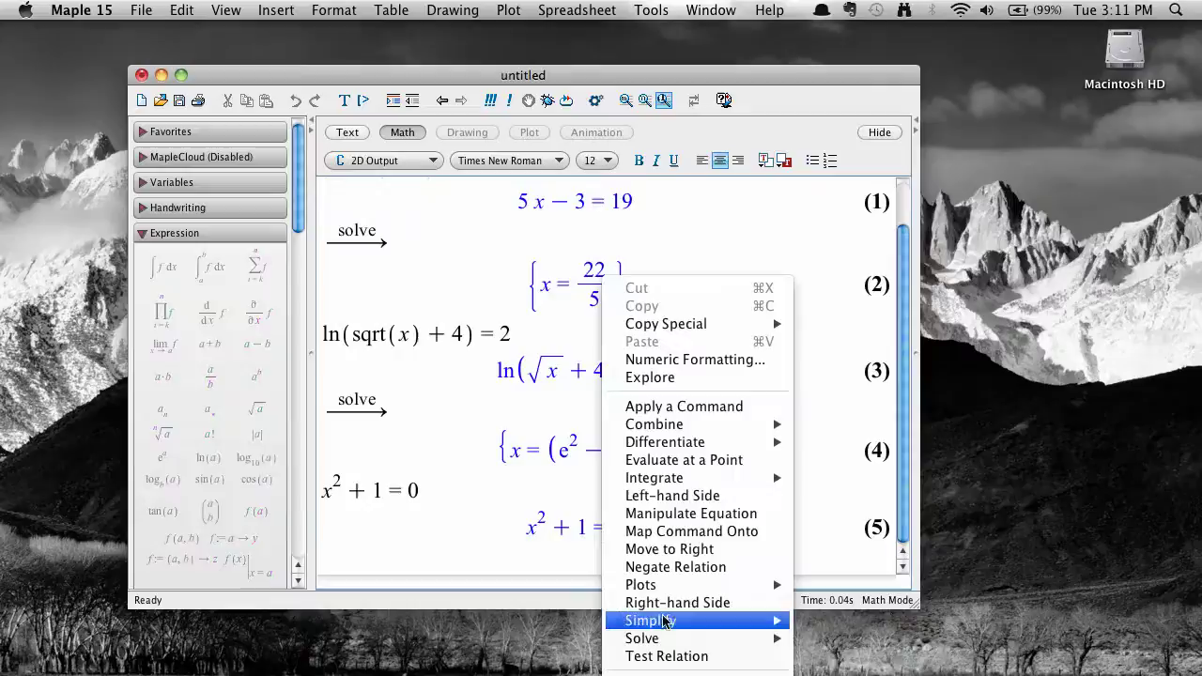
mouse_move(657, 639)
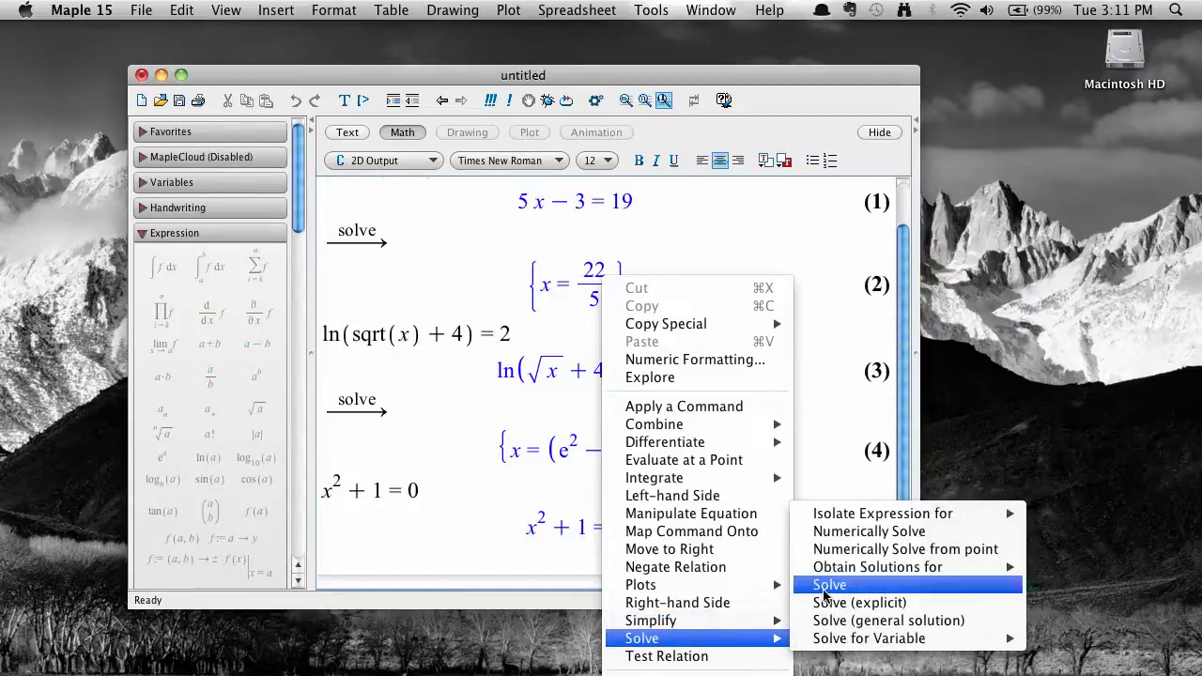
left_click(823, 589)
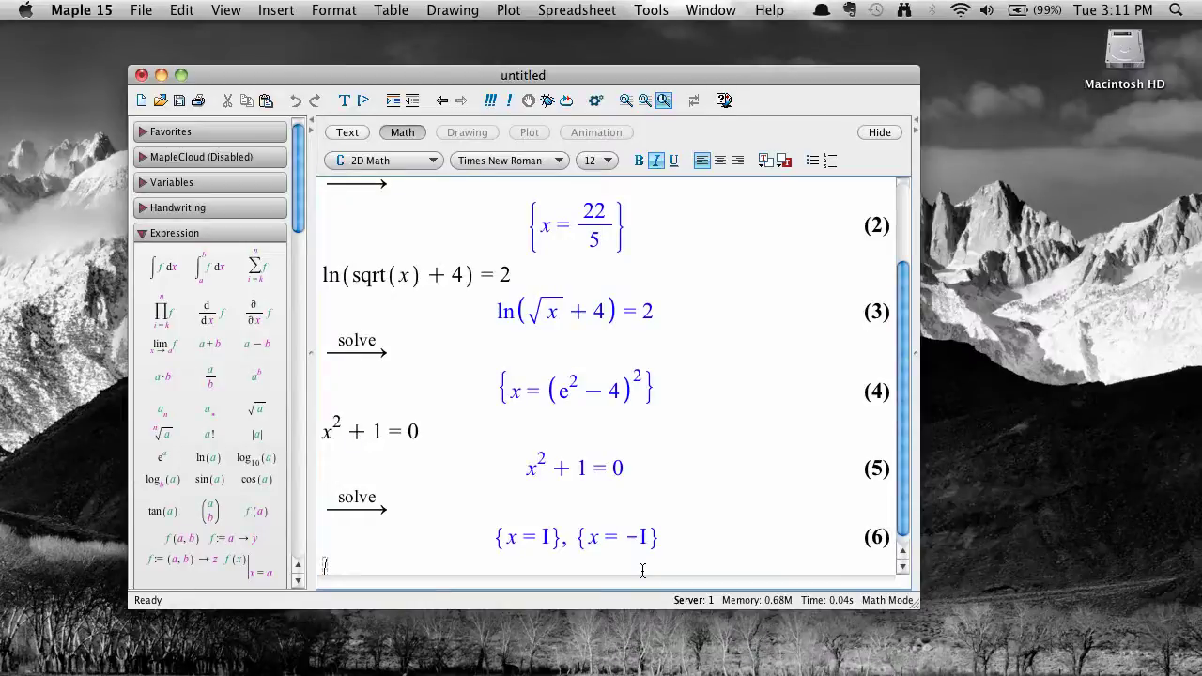
Enter cos(x) = −1 and solve it for x = π and the general solution π + 2π_Z1~.
type("cos(")
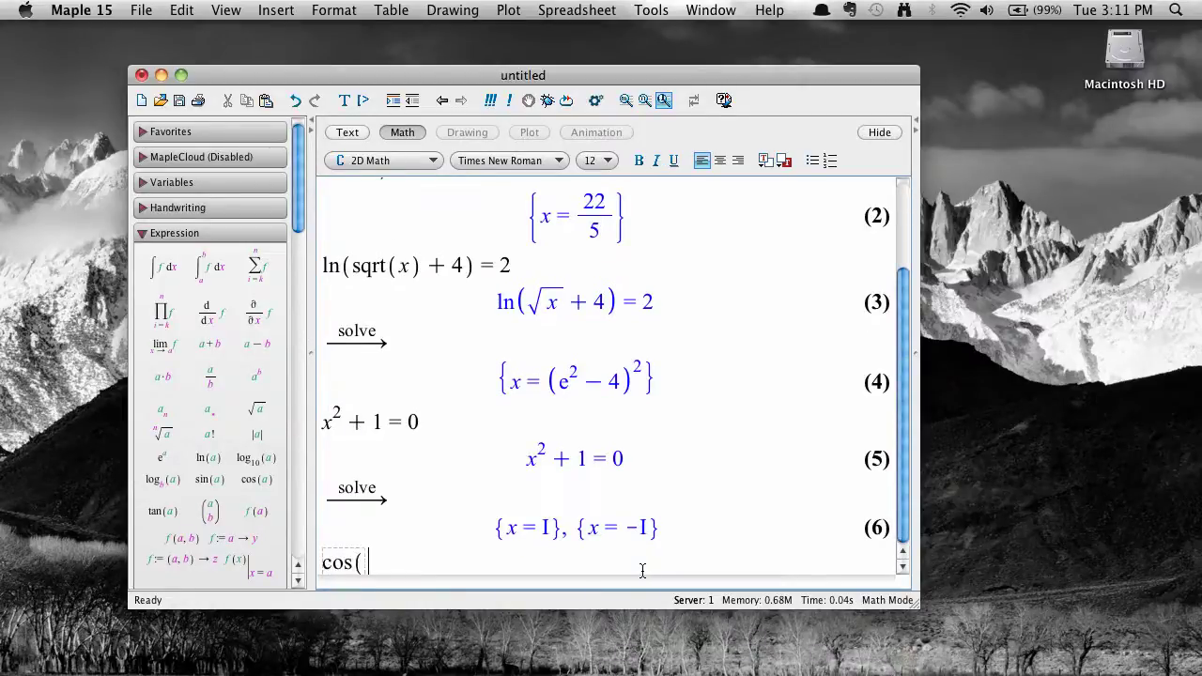
type("x) =-1")
key("Return")
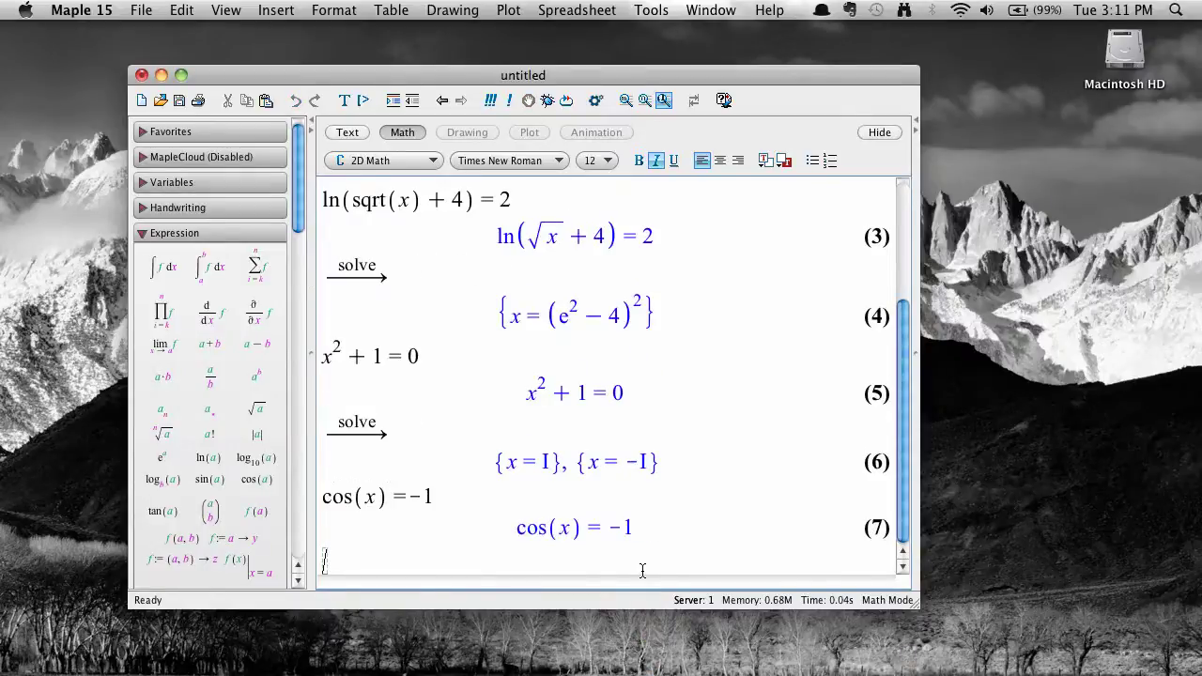
right_click(586, 537)
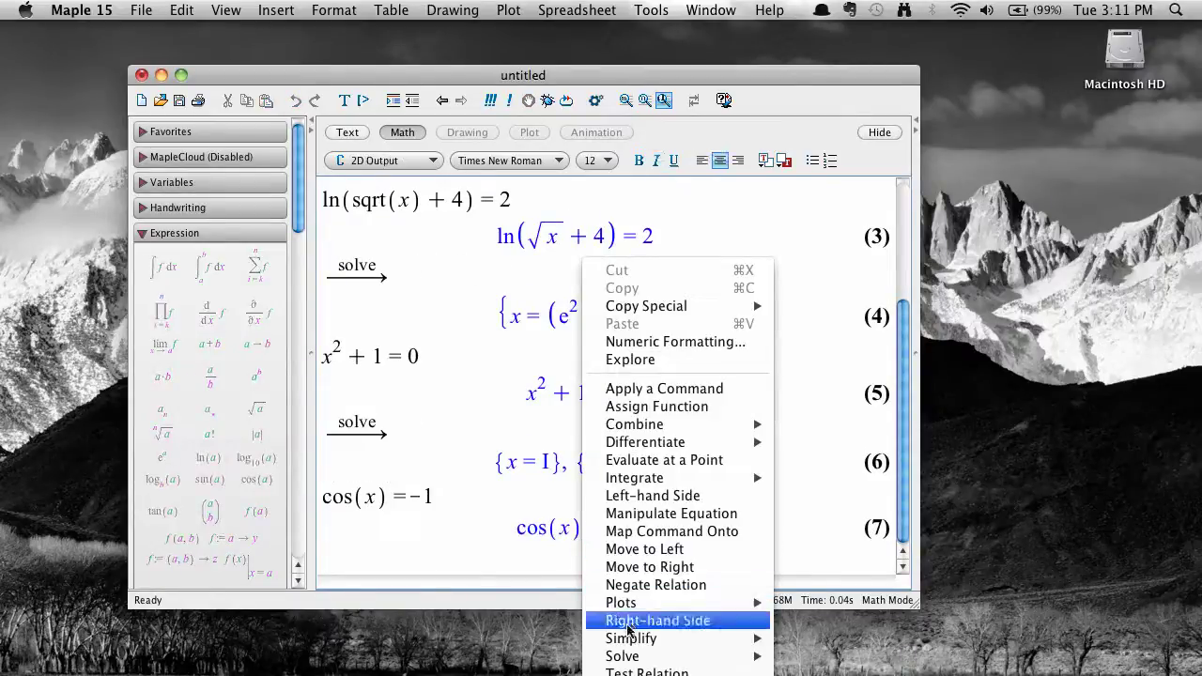
mouse_move(639, 655)
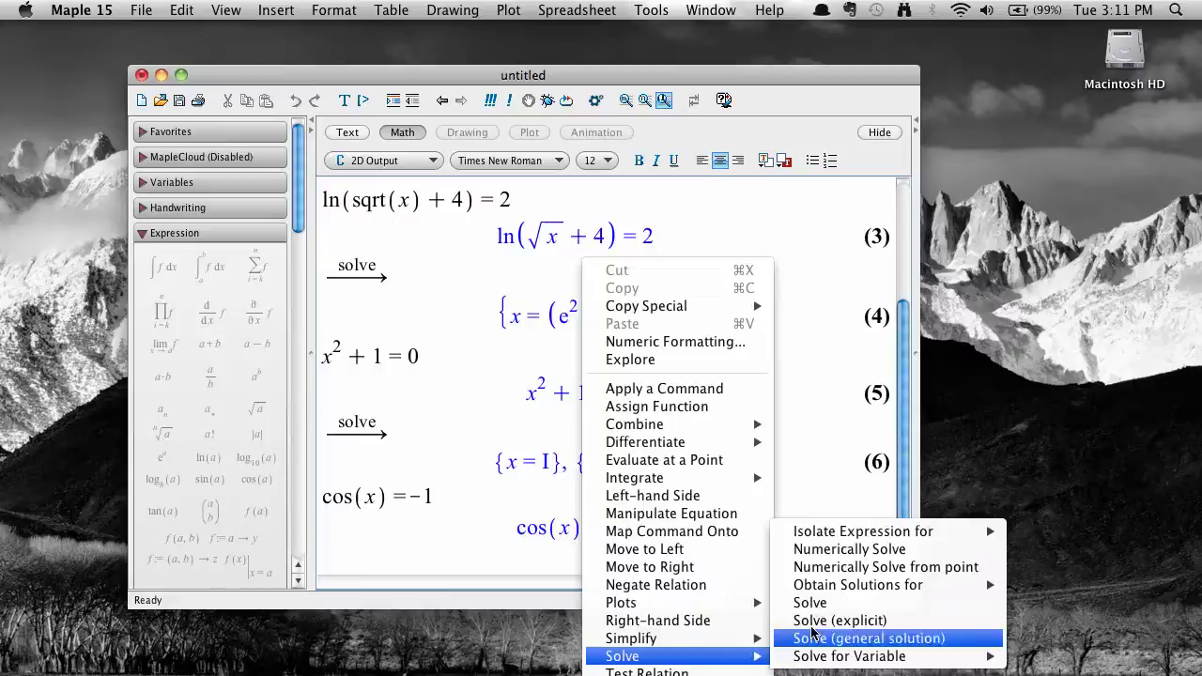
left_click(811, 602)
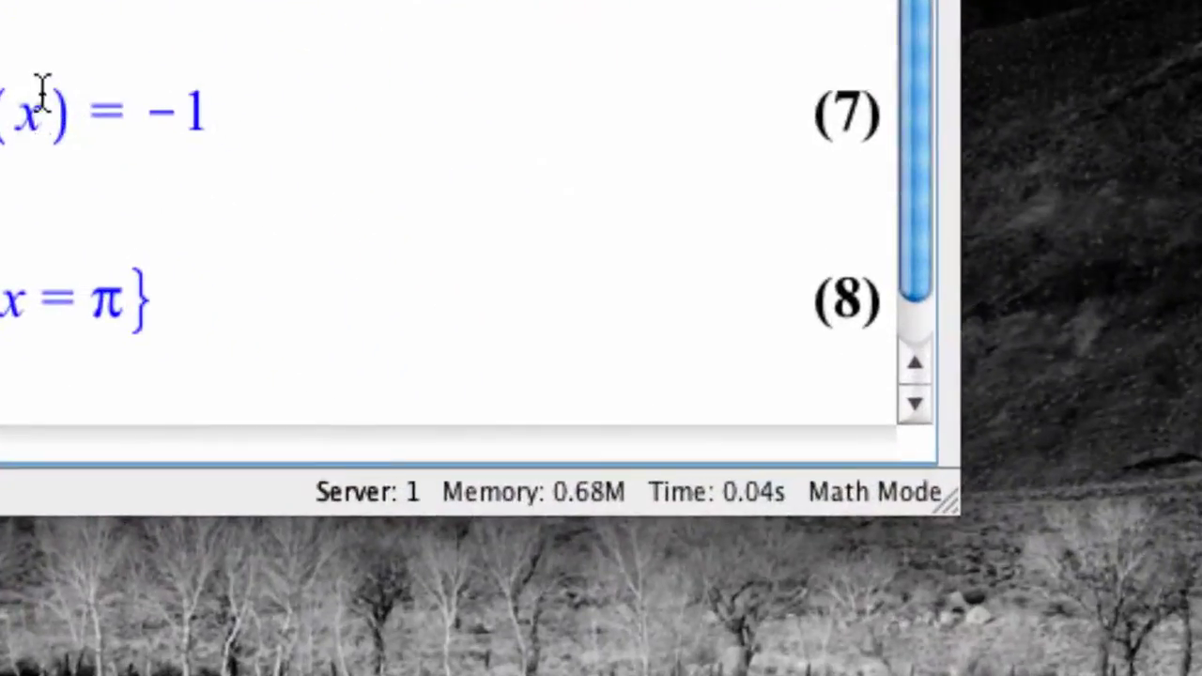
right_click(570, 452)
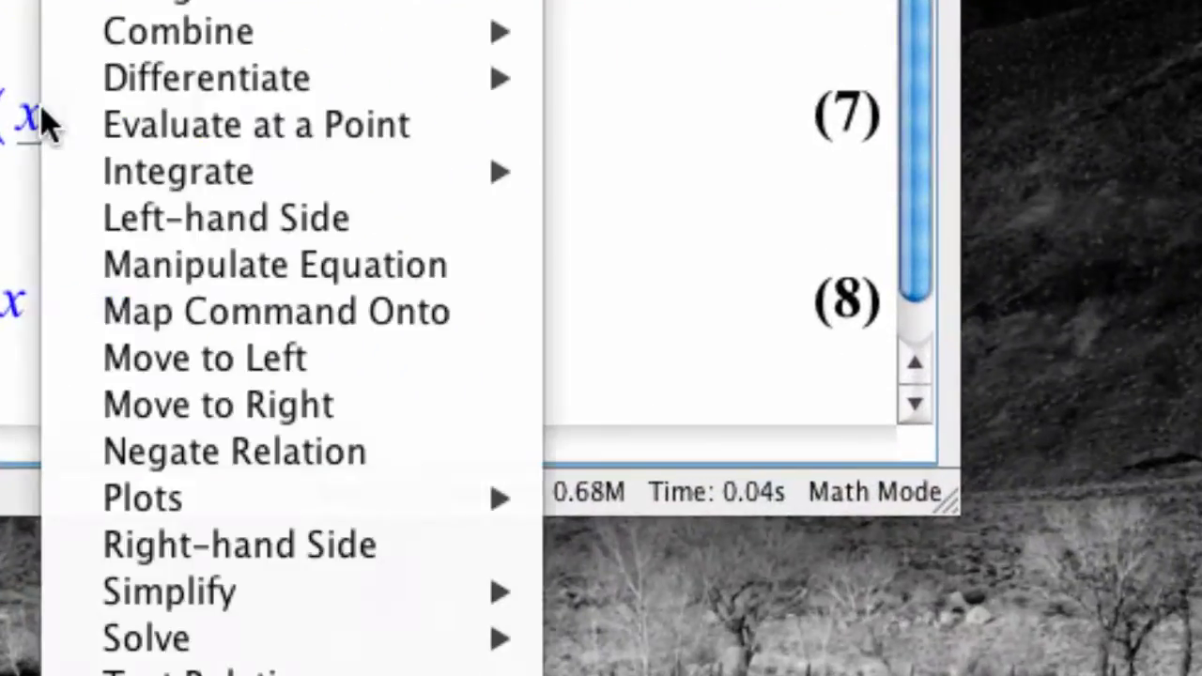
mouse_move(206, 651)
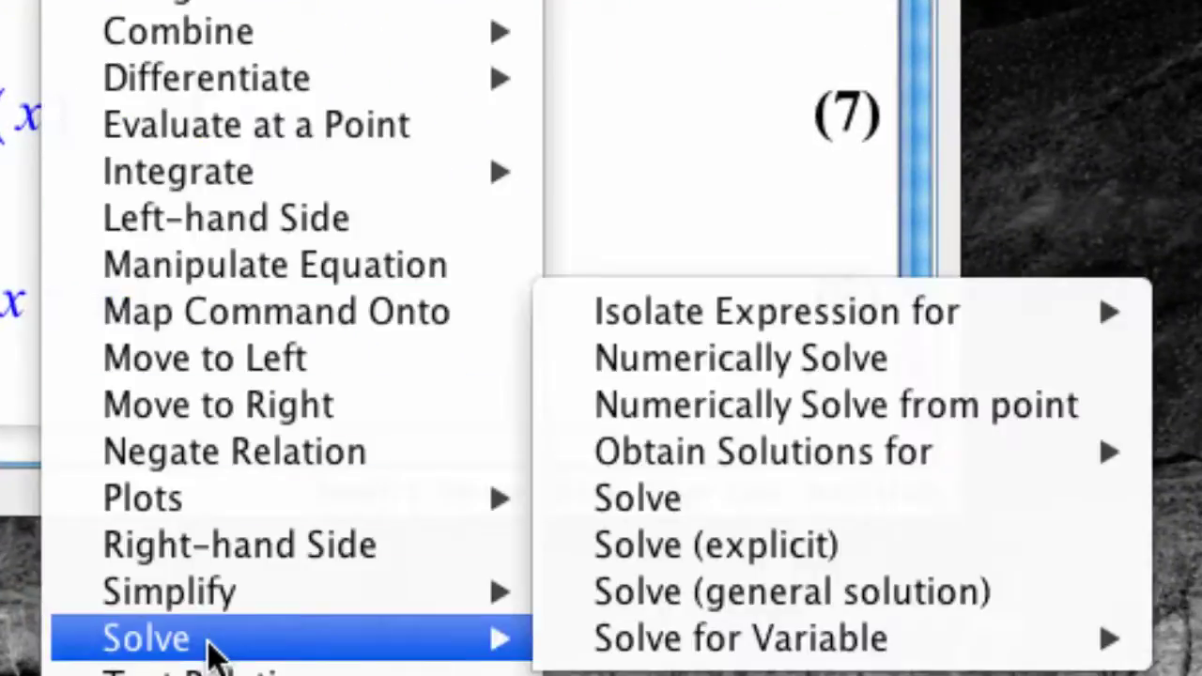
left_click(691, 580)
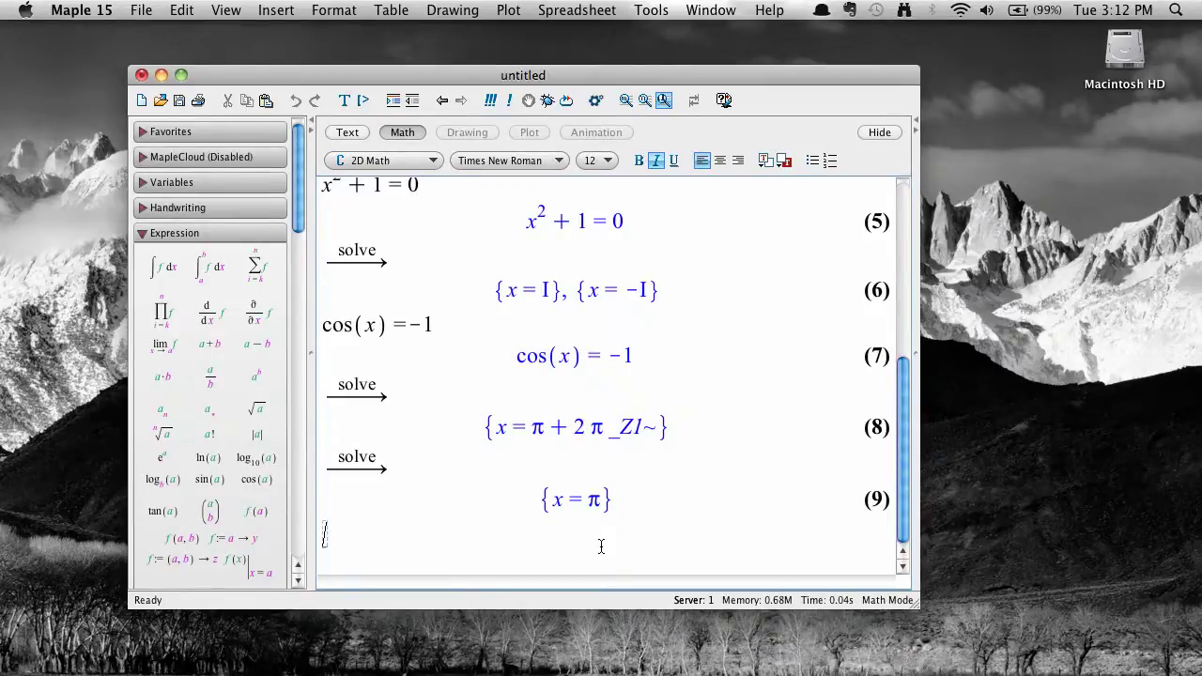
Enter the cubic x³ + 2x + 1 = 0 as output (10) and solve it symbolically.
type("x^3 ")
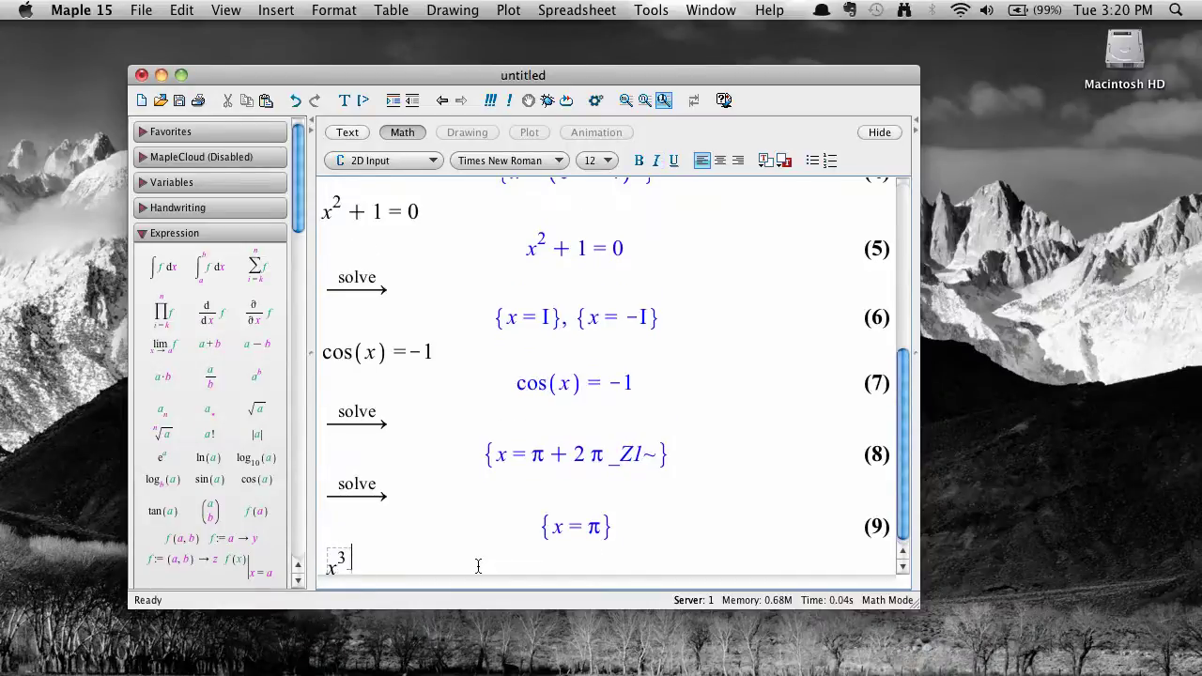
type("+ 2")
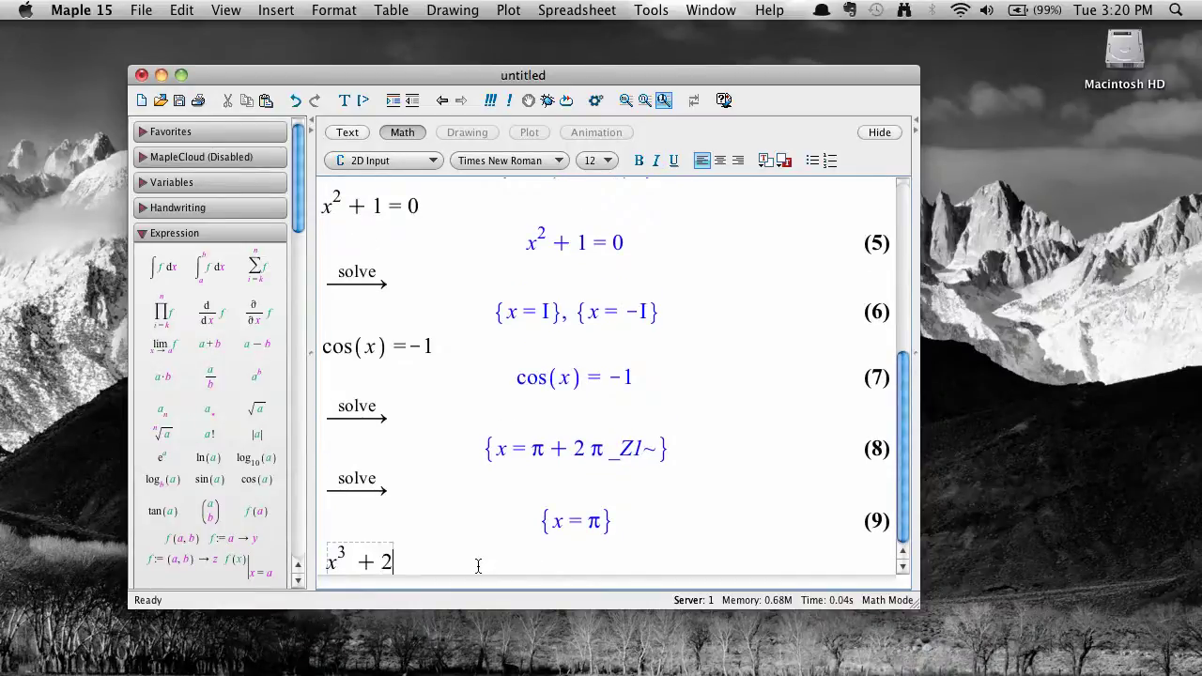
type(" x + 1 = 0")
key("Return")
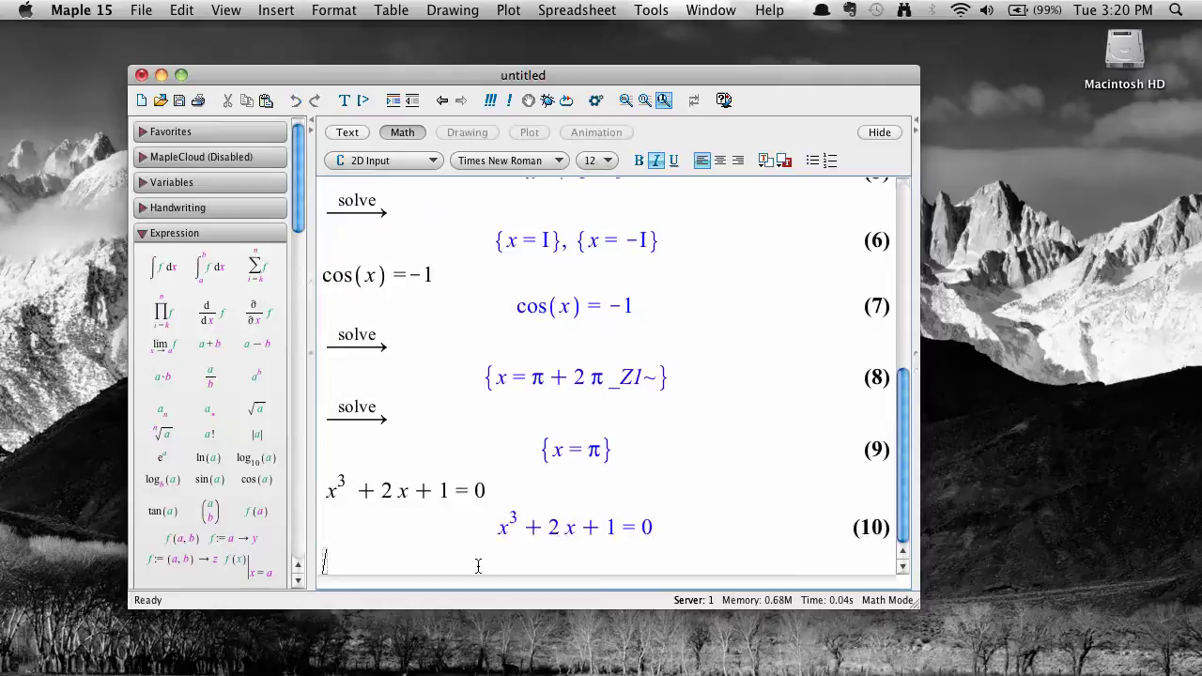
right_click(580, 535)
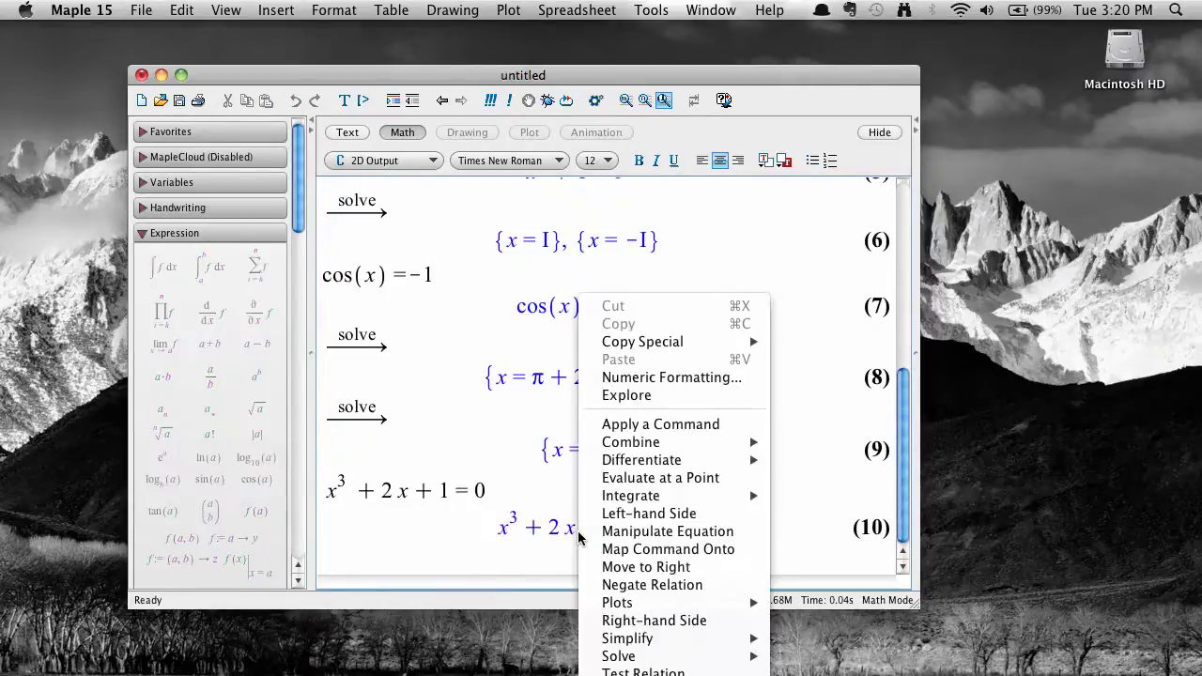
key("Down")
key("Down")
key("Down")
key("Down")
key("Down")
key("Down")
key("Down")
key("Down")
key("Down")
key("Down")
key("Down")
key("Down")
key("Down")
key("Down")
key("Down")
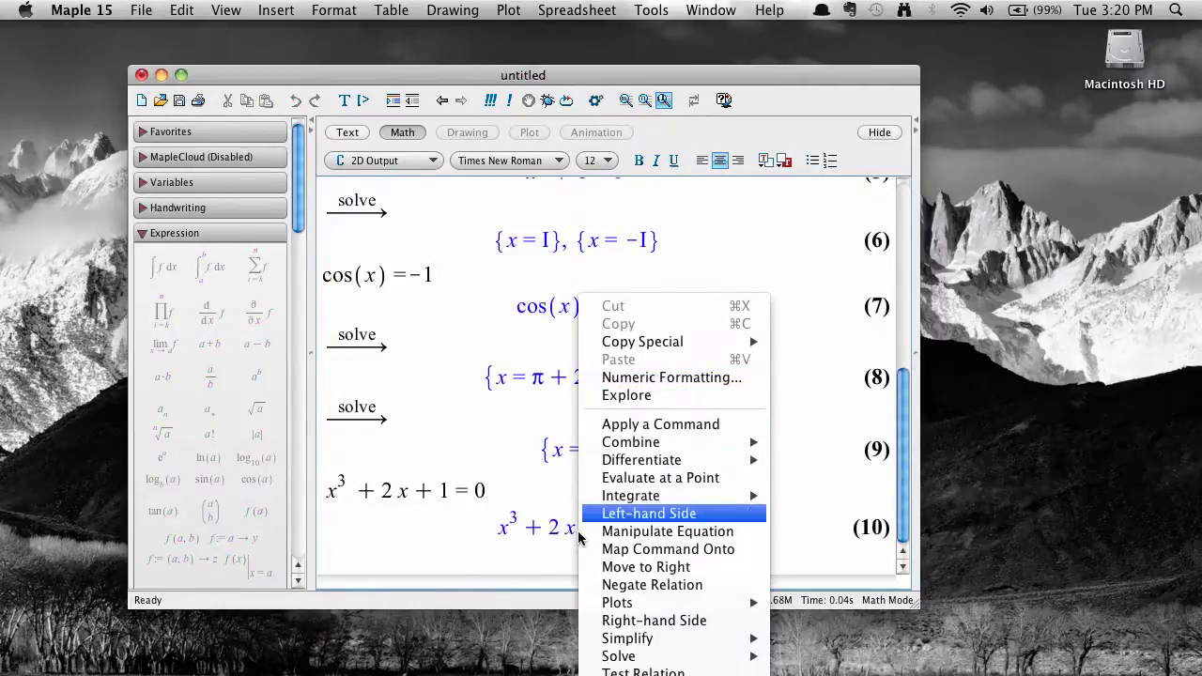
key("Down")
key("Down")
key("Right")
key("Down")
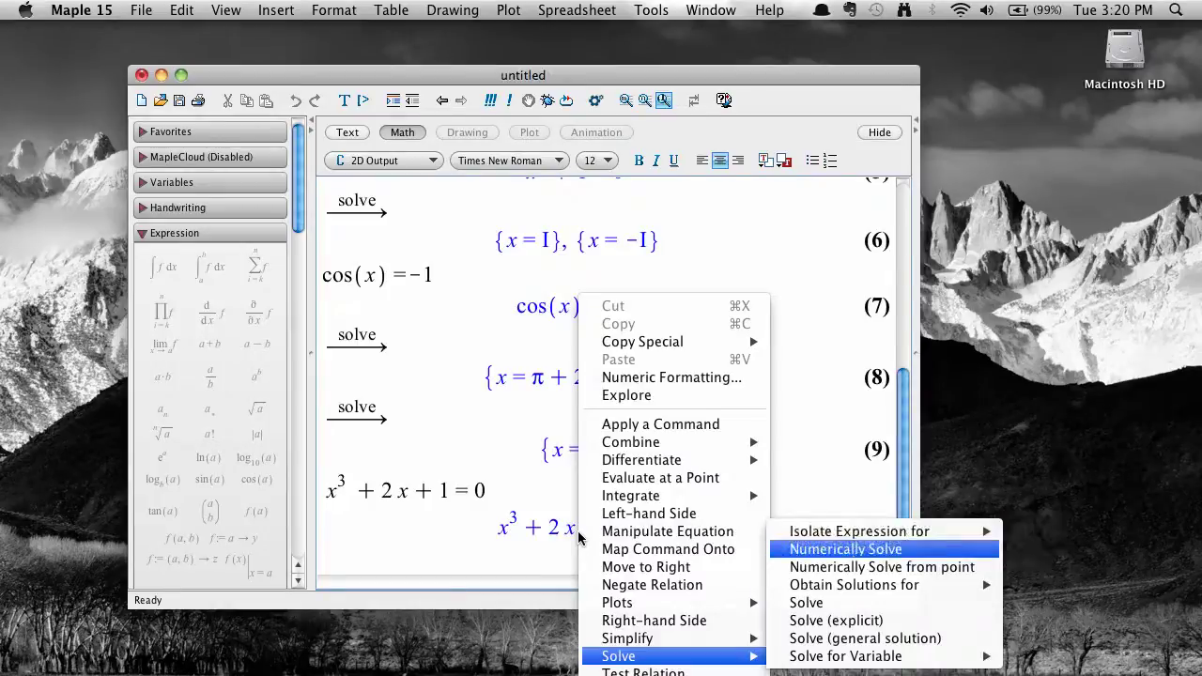
key("Down")
key("Down")
key("Down")
key("Return")
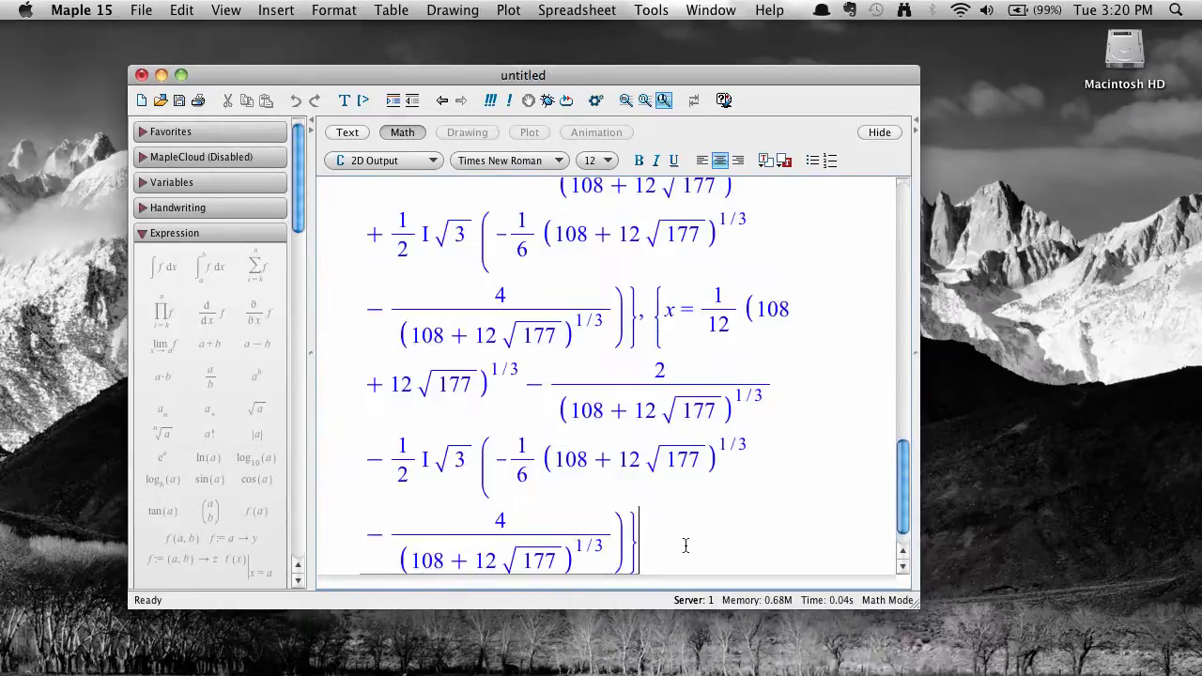
Delete the long symbolic answer and solve the cubic numerically, giving −0.4533976515.
key("super+a")
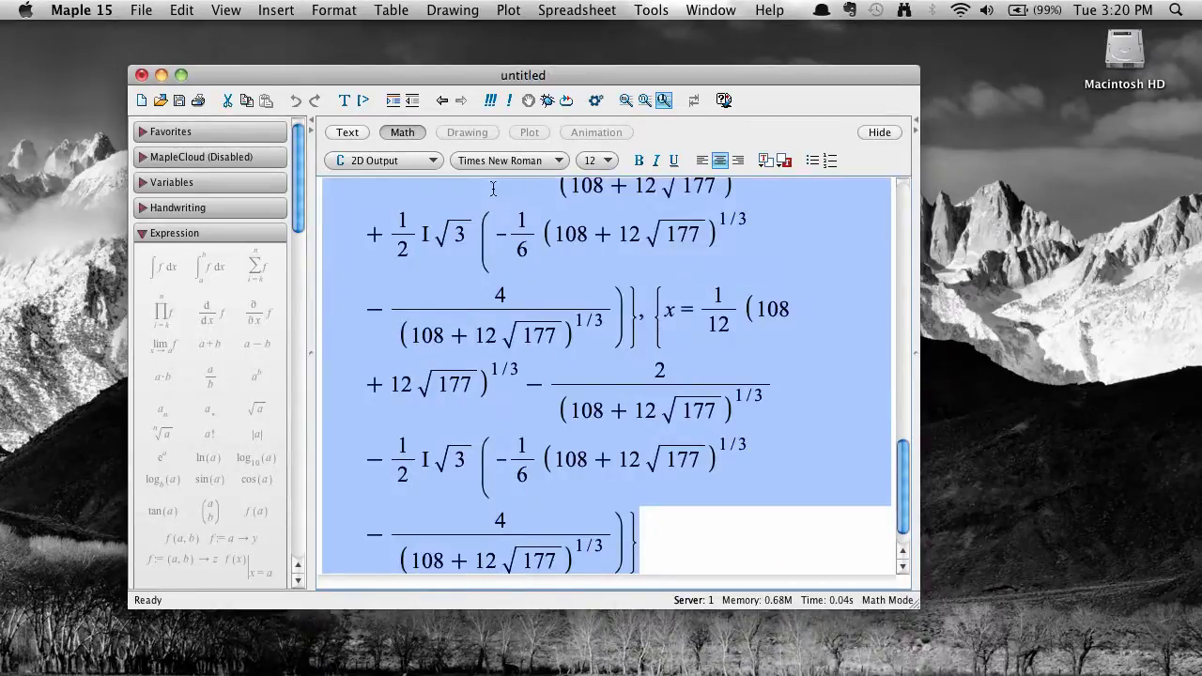
scroll(489, 235, "up", 4)
scroll(489, 235, "up", 4)
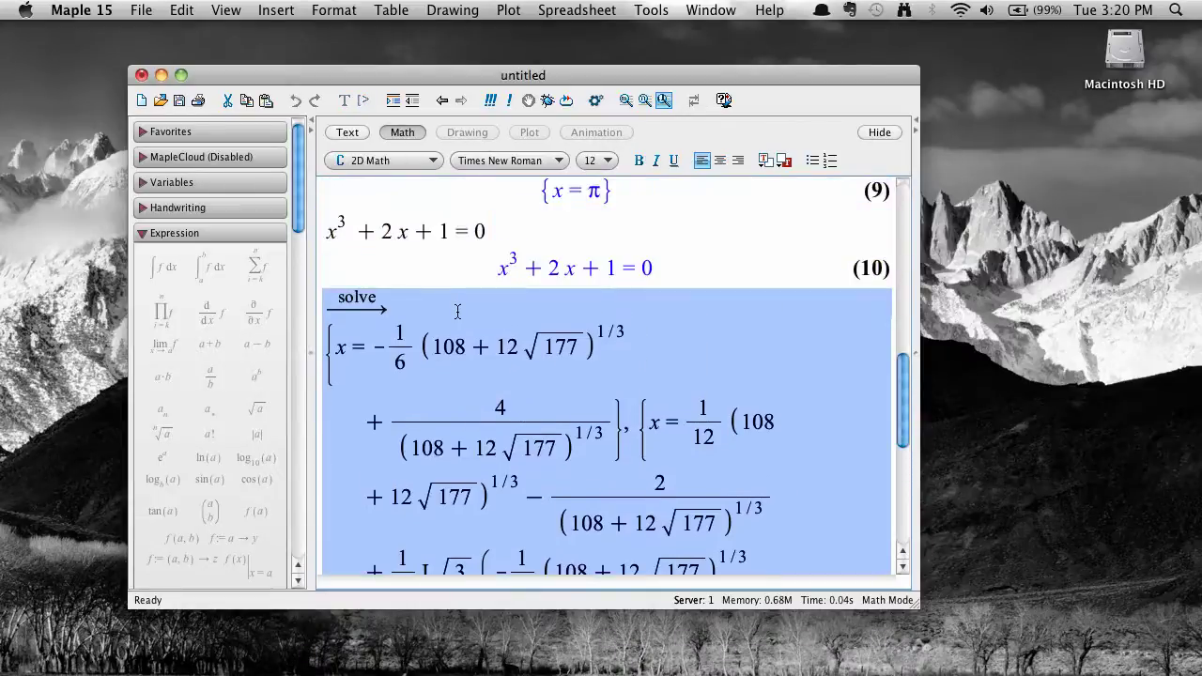
key("BackSpace")
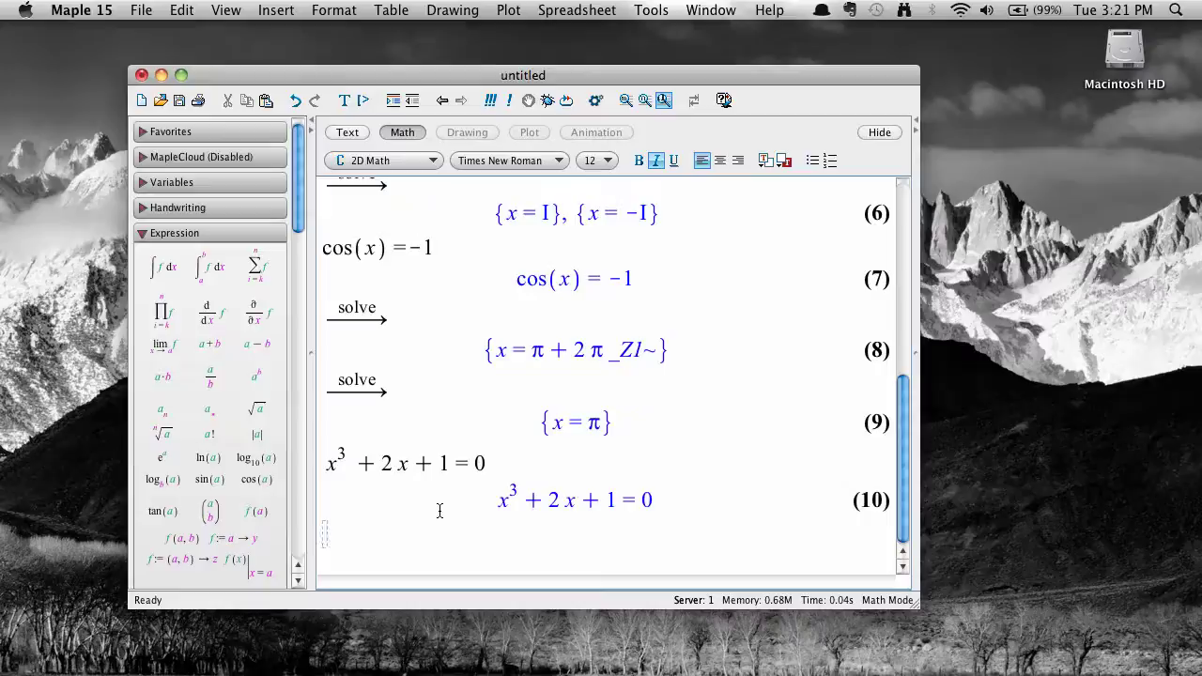
right_click(598, 498)
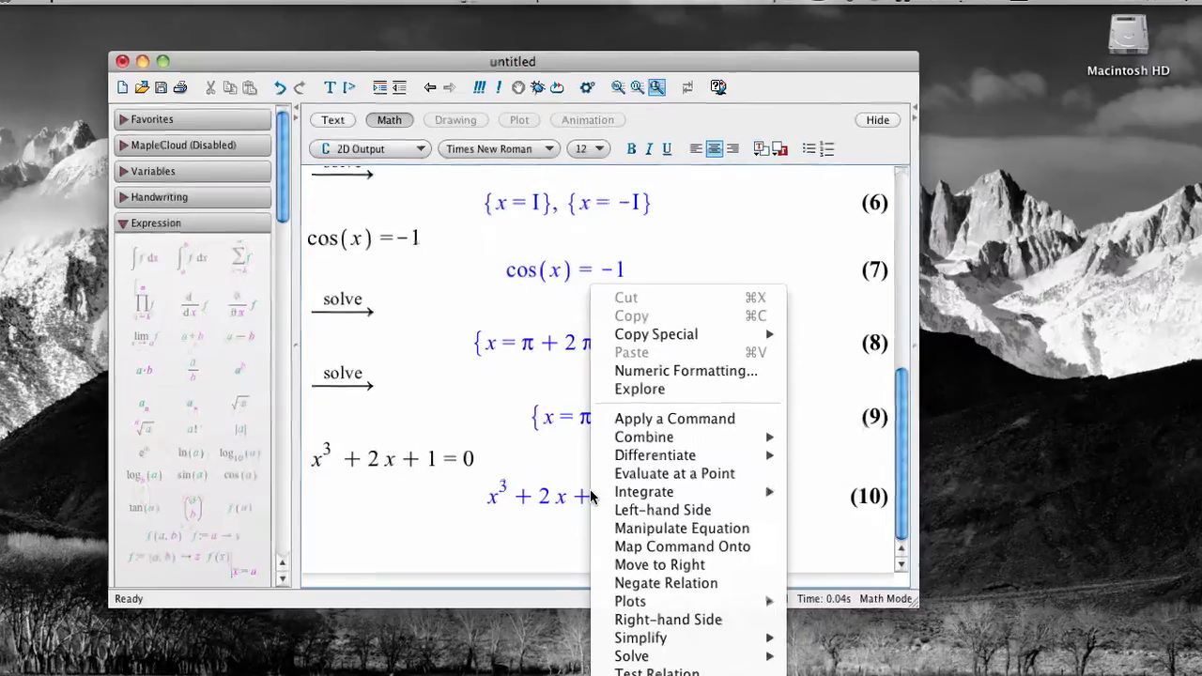
mouse_move(666, 654)
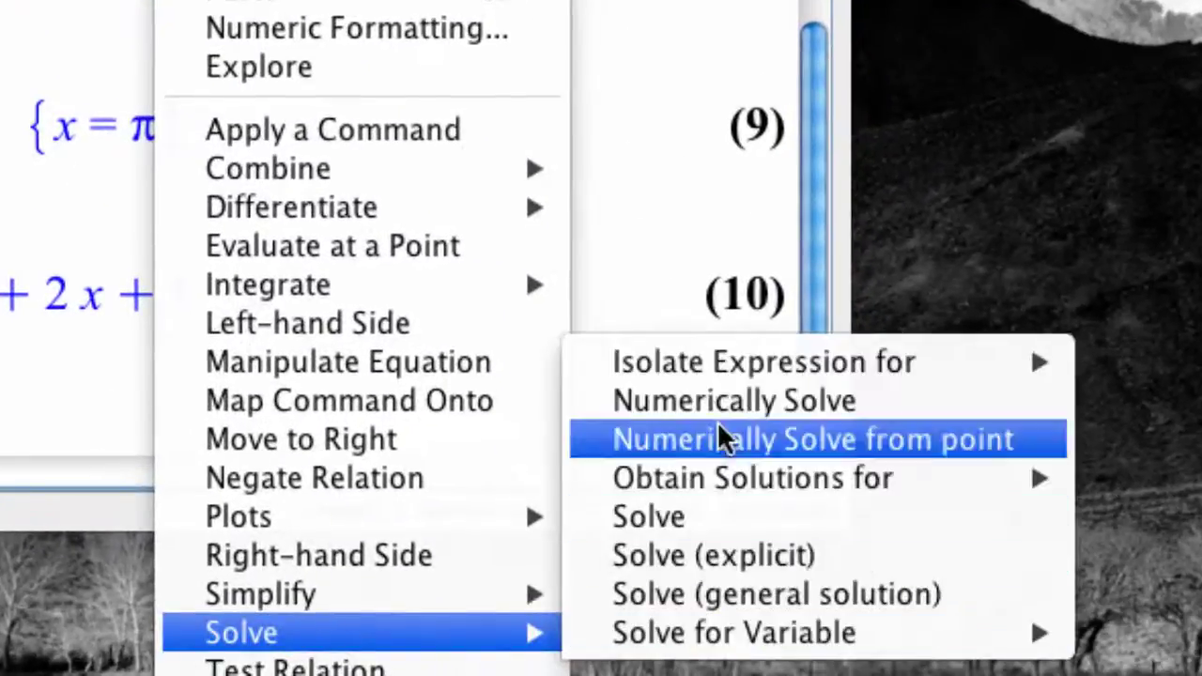
left_click(742, 401)
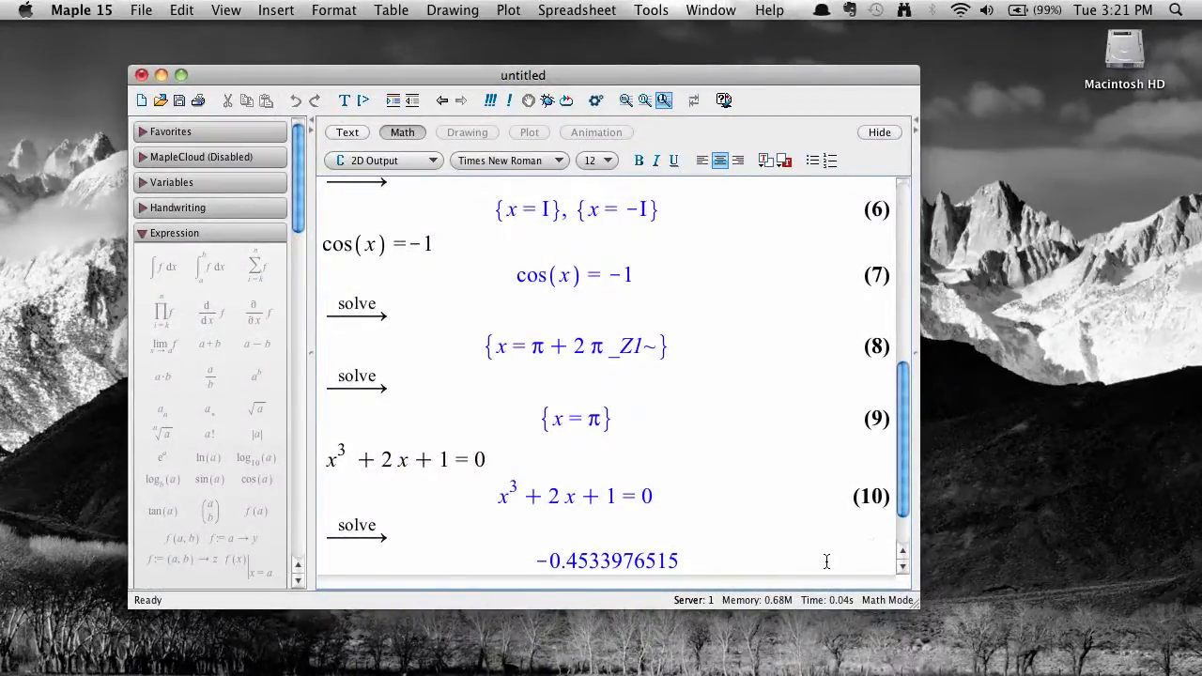
key("Return")
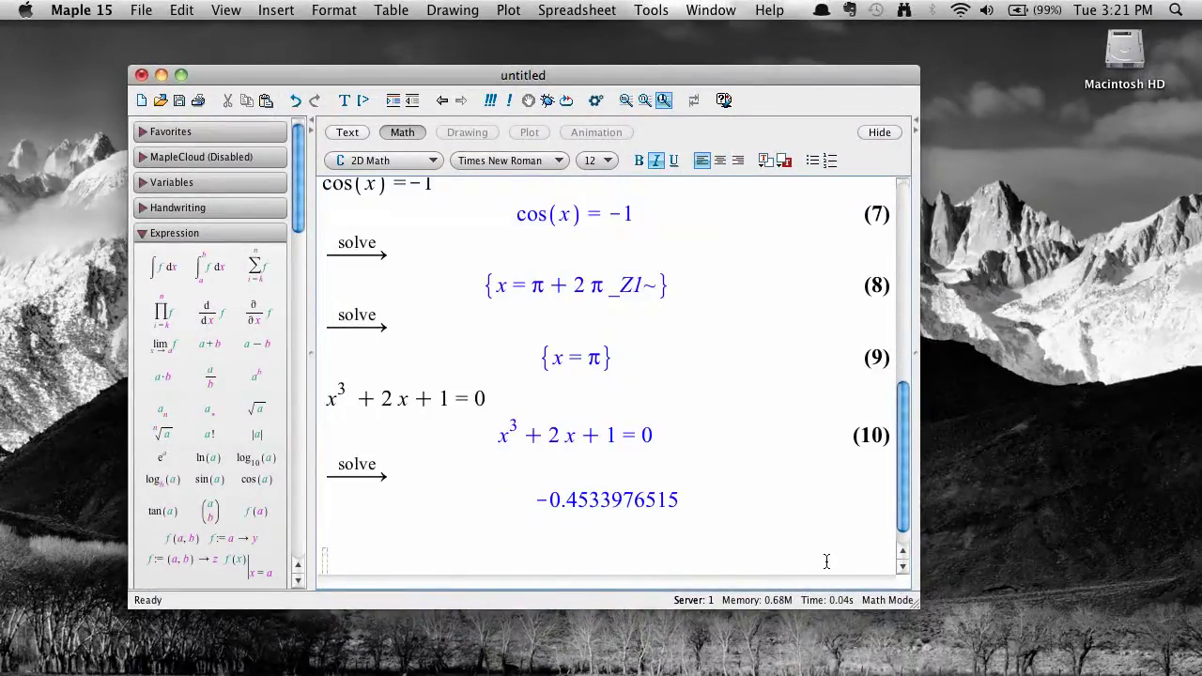
Plot x³ + 2x + 1 for x from −2 to 2 with plot(x^3+2x+1, x=-2..2).
type("plot(")
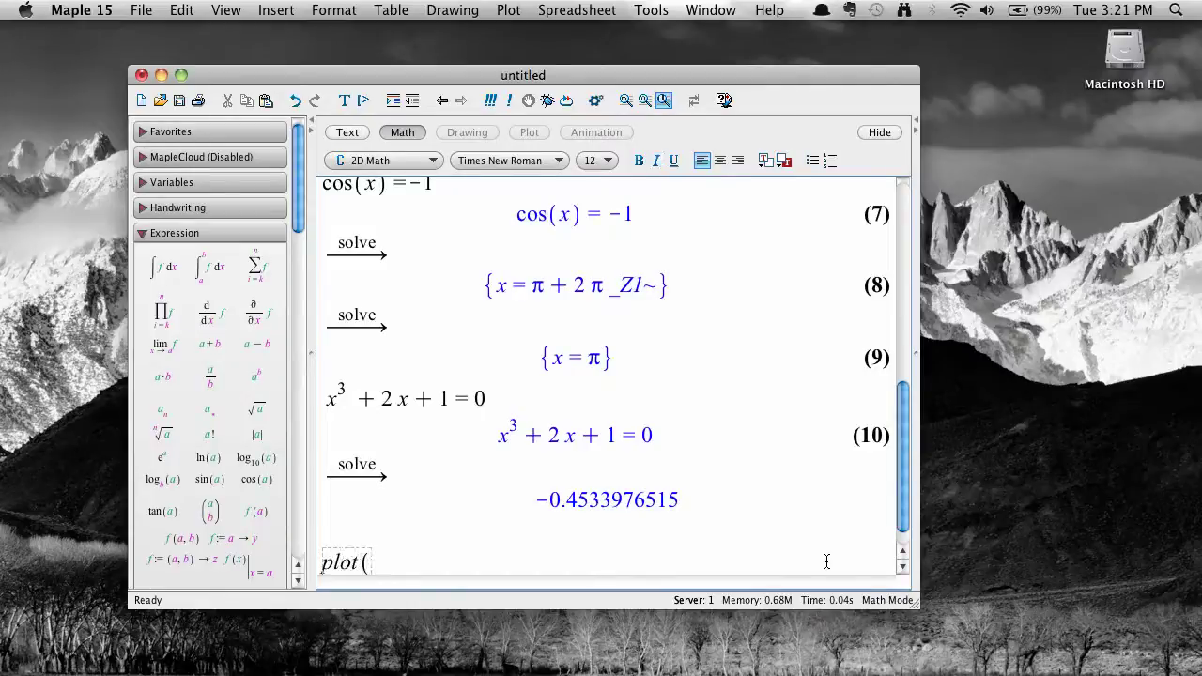
type("x^3")
key("Right")
type("+2x")
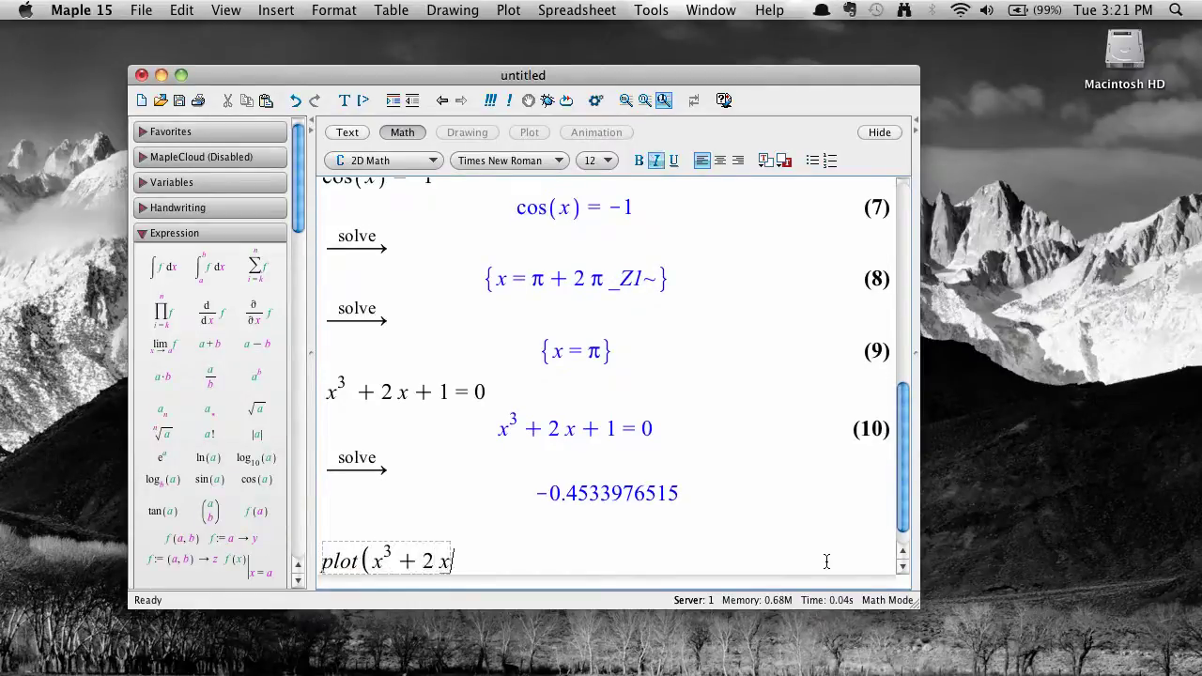
type("+1-")
key("BackSpace")
key("BackSpace")
type("1")
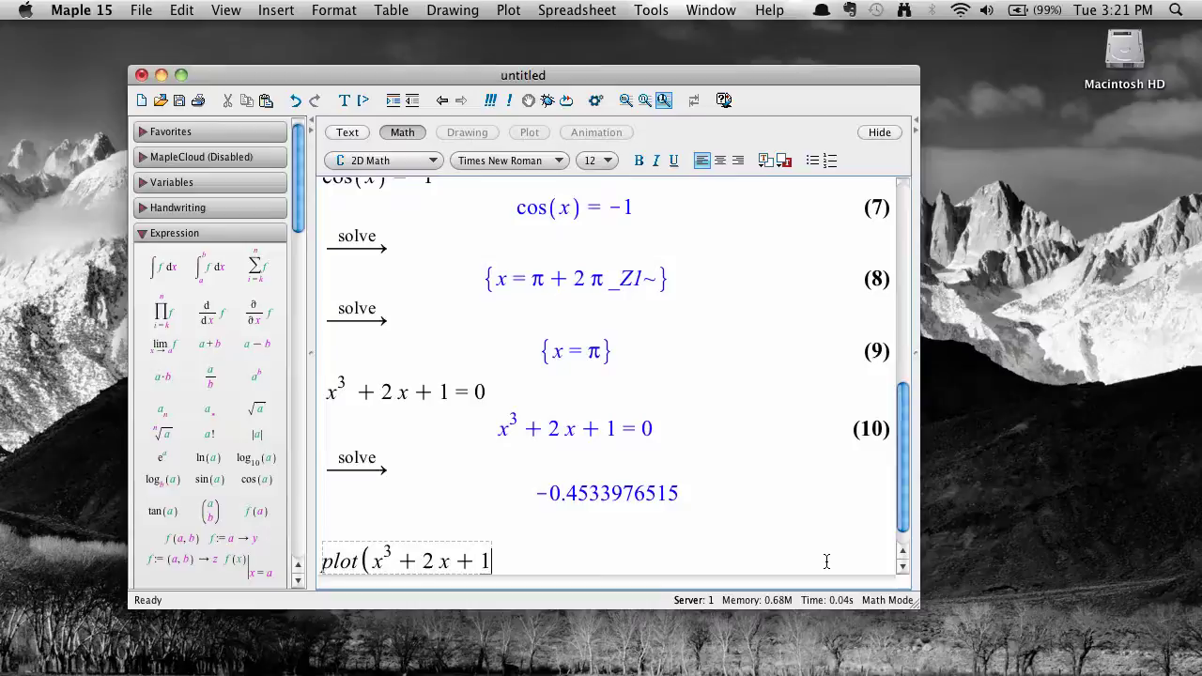
type(", x =-2 ..2)")
key("Return")
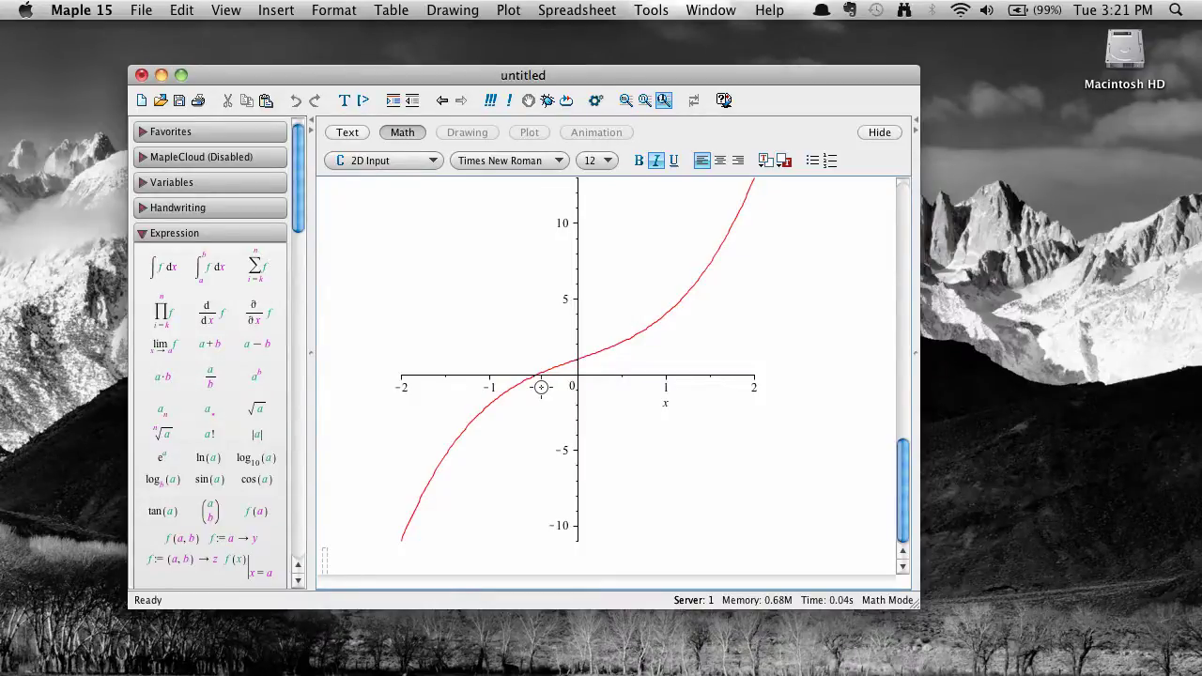
scroll(540, 387, "up", 5)
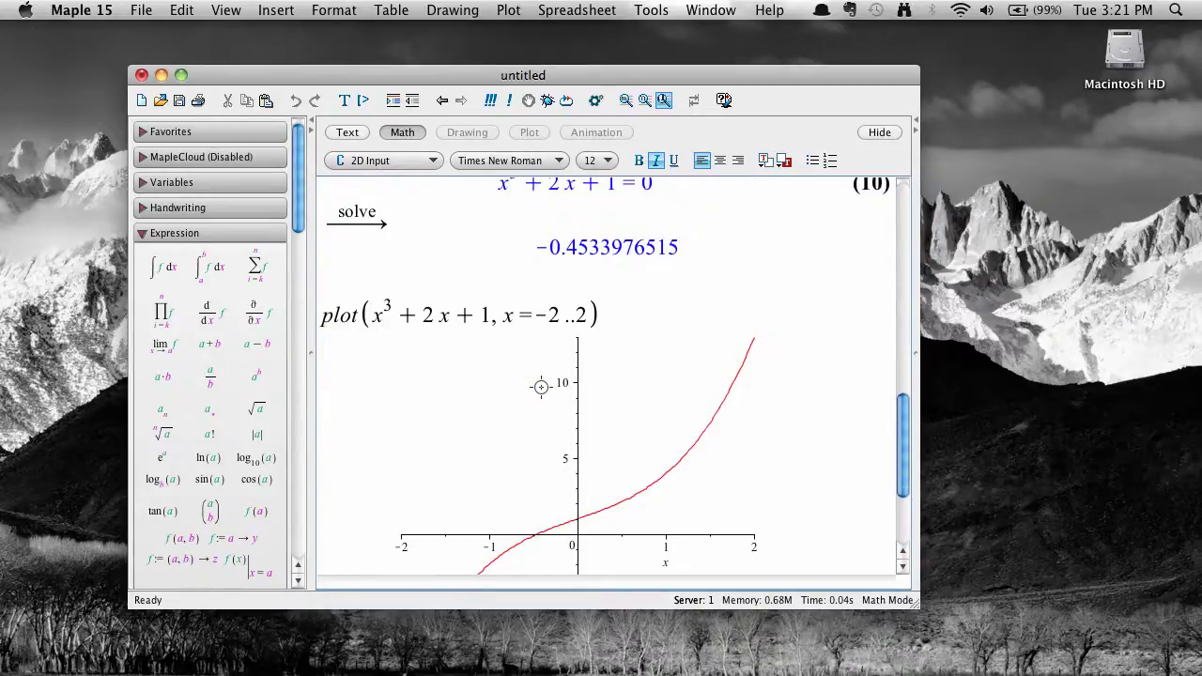
scroll(541, 386, "down", 3)
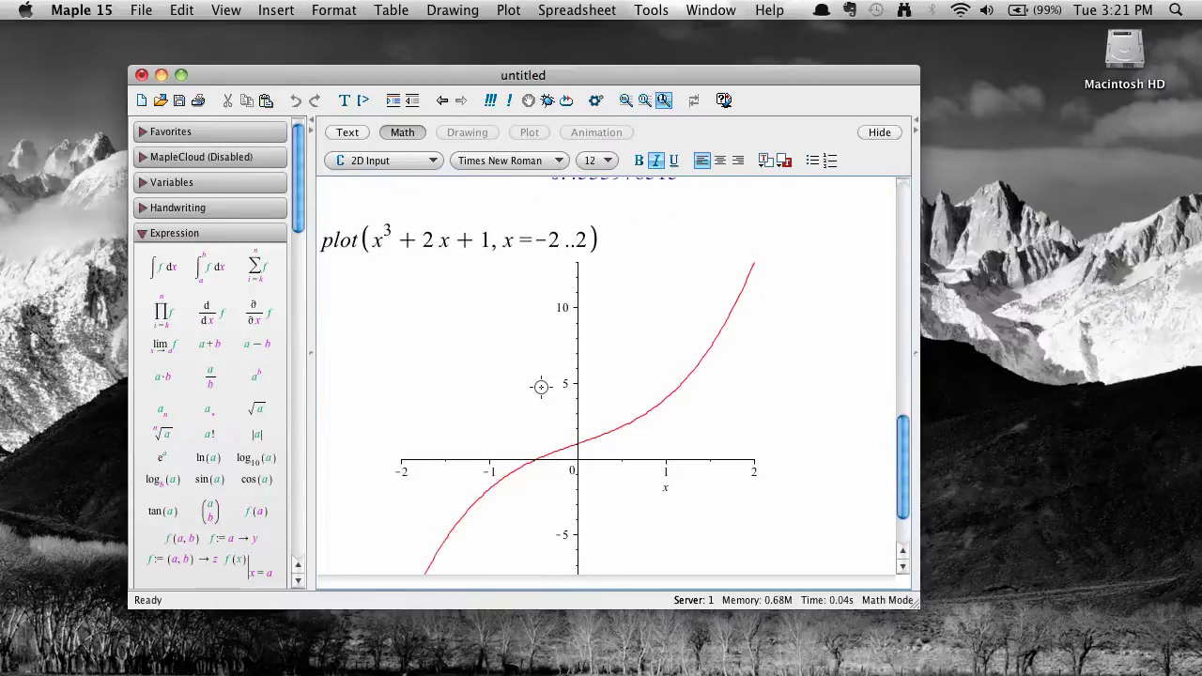
Enter the equation cos(2x) + cos(3x) = 3/2 as output (11).
scroll(541, 387, "down", 3)
type("cos(2")
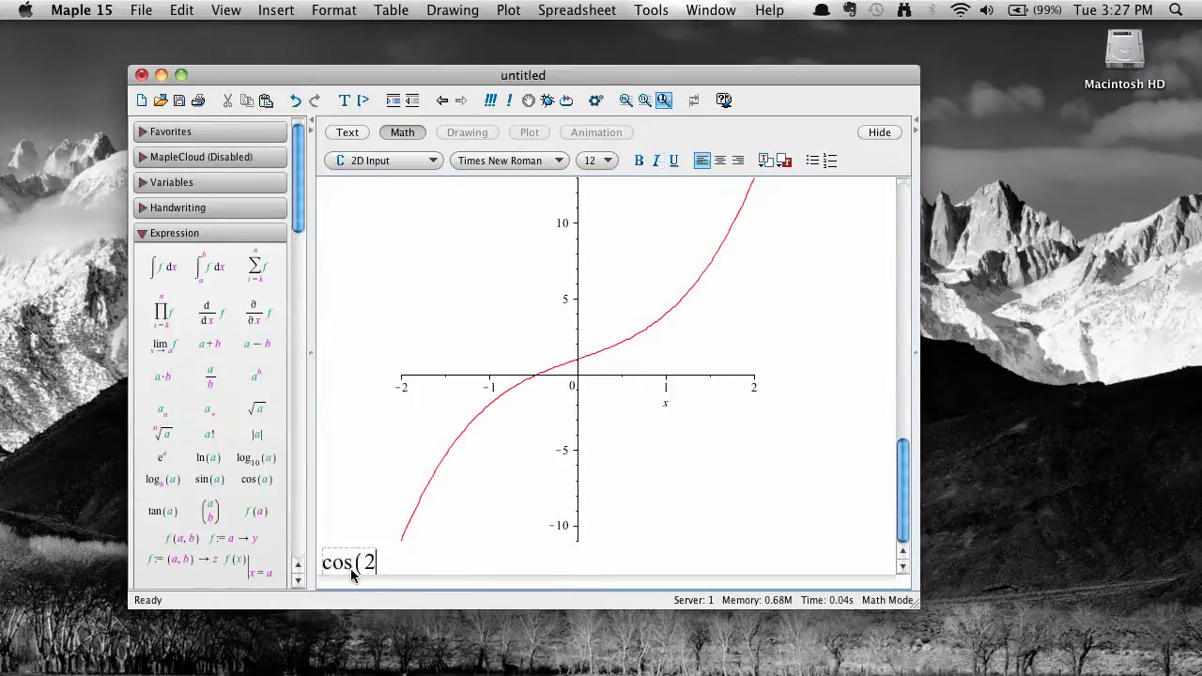
type(" x) + cos(")
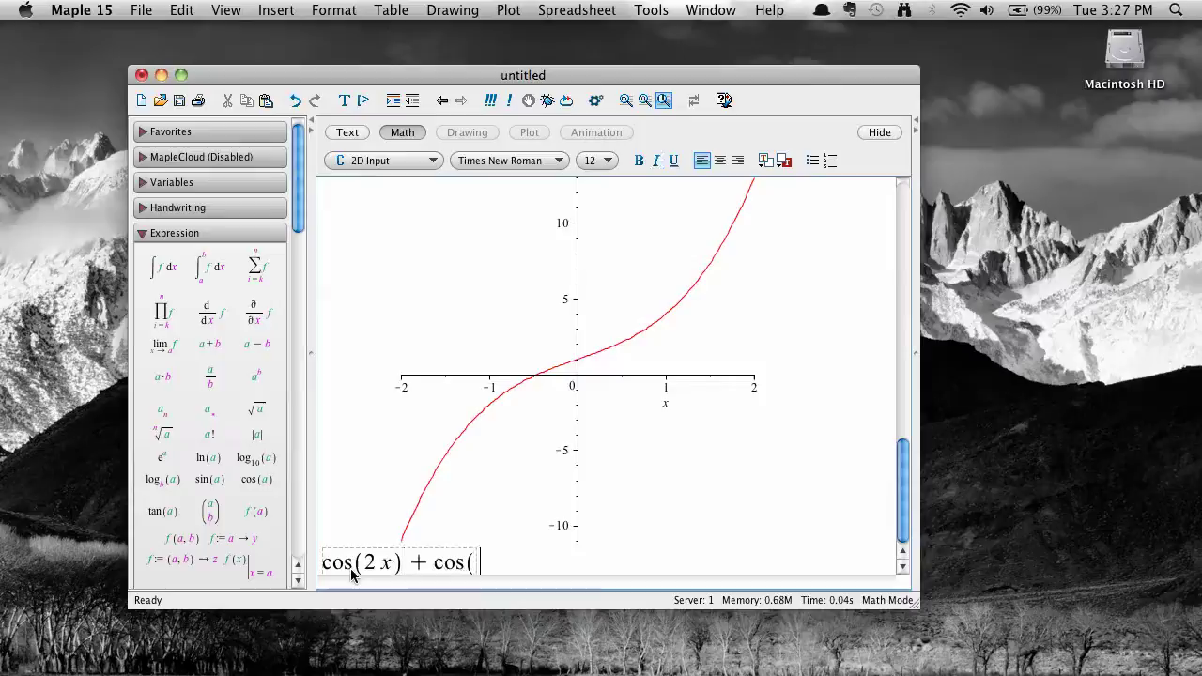
type("3 x) = 3/2")
key("Return")
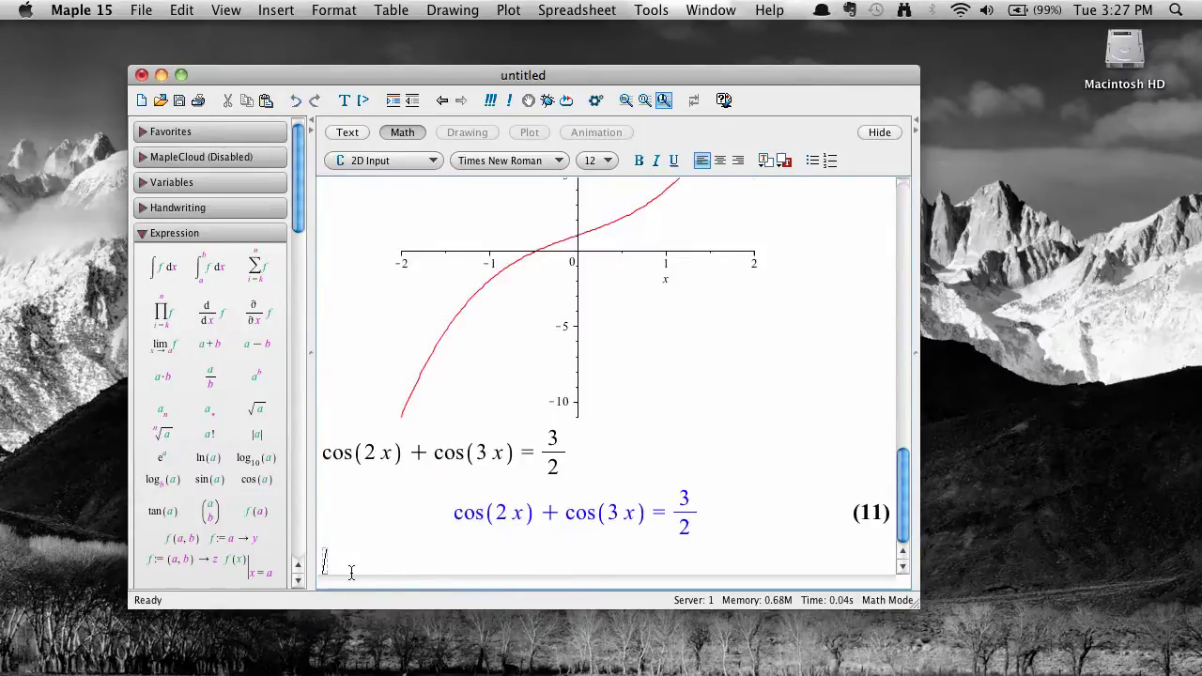
Plot cos(2x) + cos(3x) over x from −2π to 2π, pasting the left side into plot().
type("plot(")
left_click_drag(328, 460, 514, 471)
key("super+c")
left_click(444, 560)
key("super+v")
type(",")
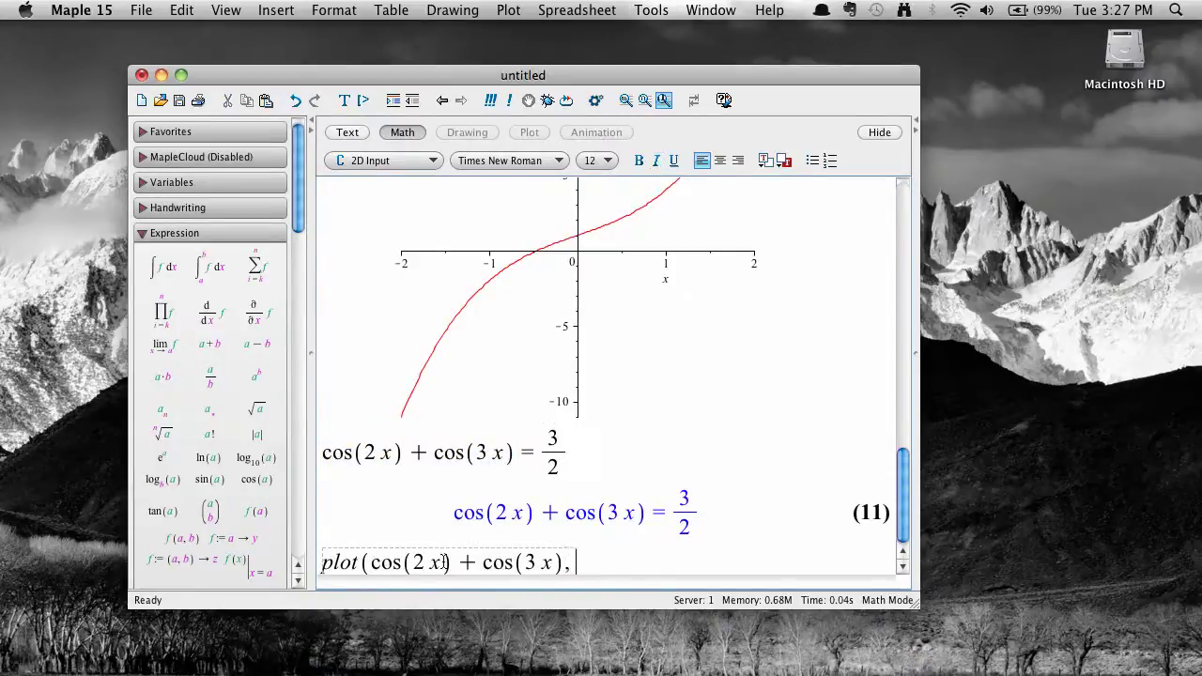
type("x=-2.Pi ")
type("..2*Pi)")
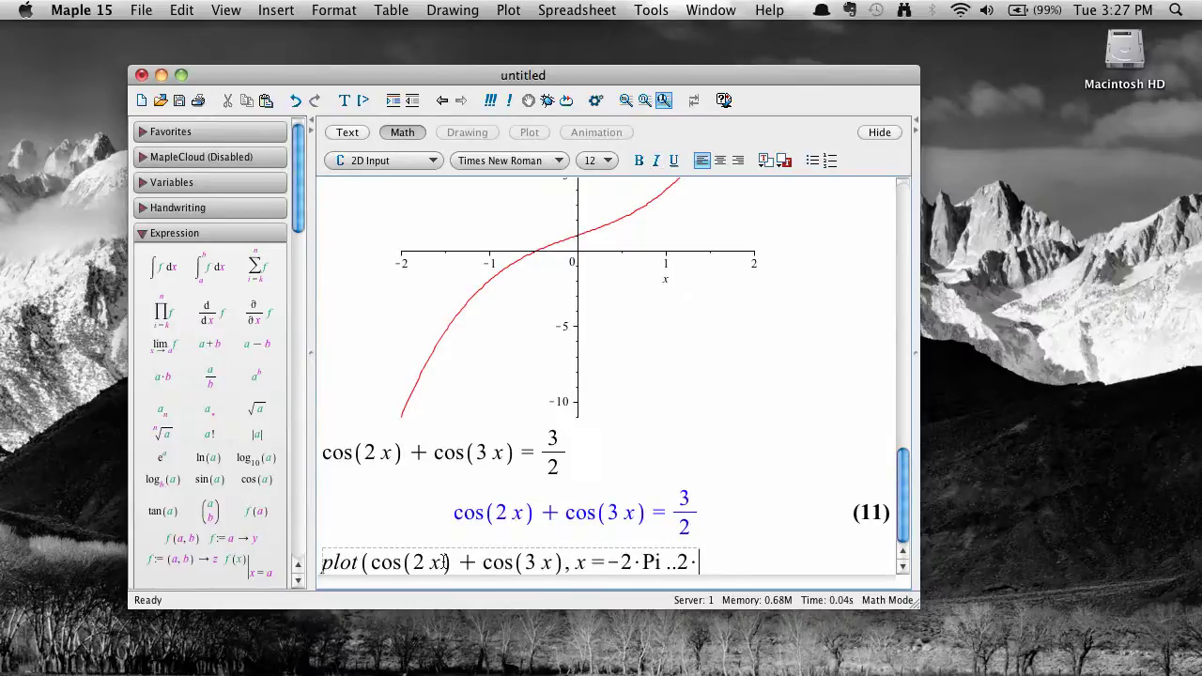
key("Return")
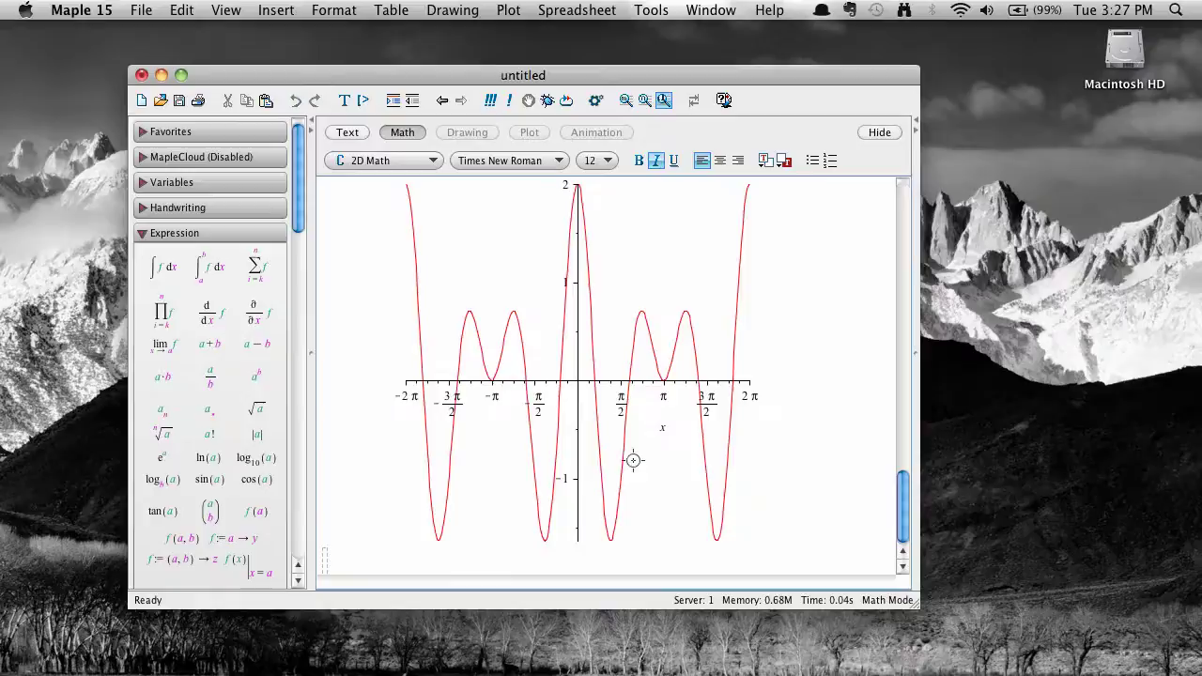
scroll(634, 458, "up", 2)
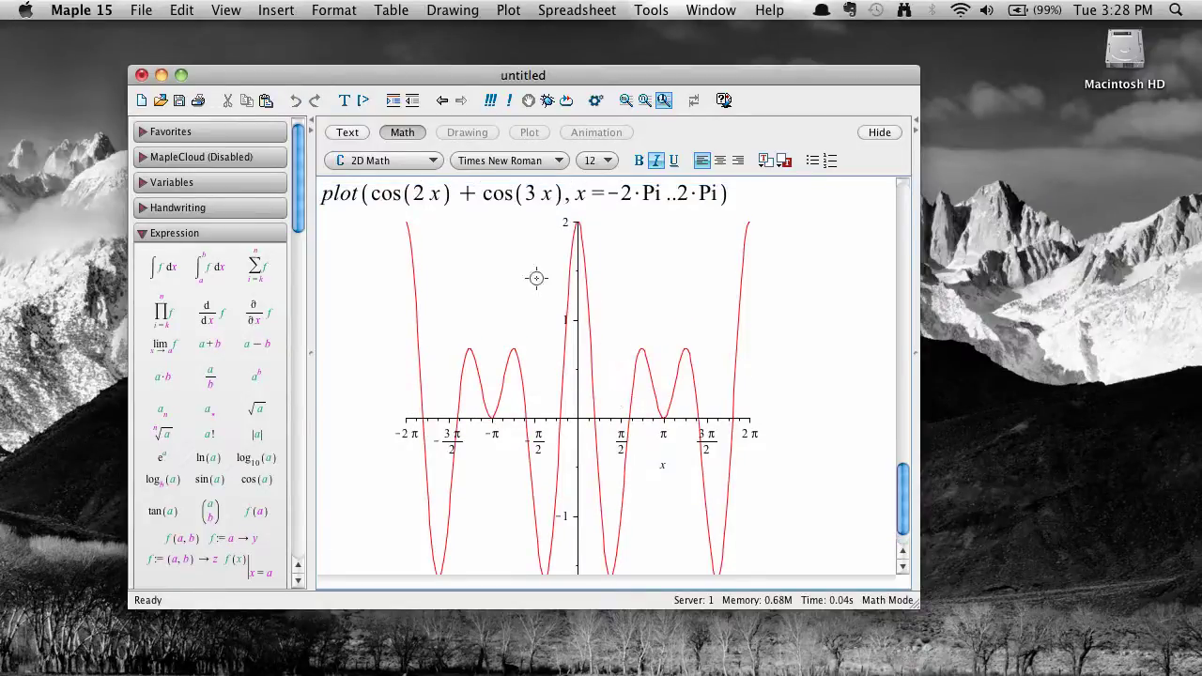
key("Return")
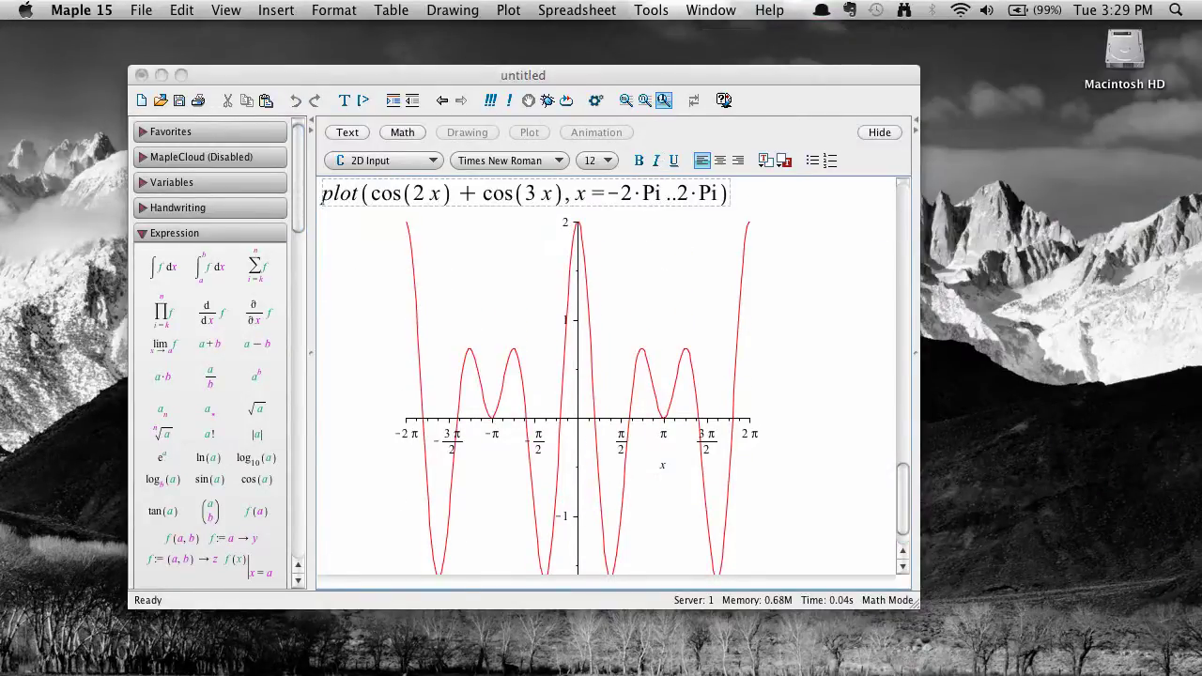
left_click(462, 292)
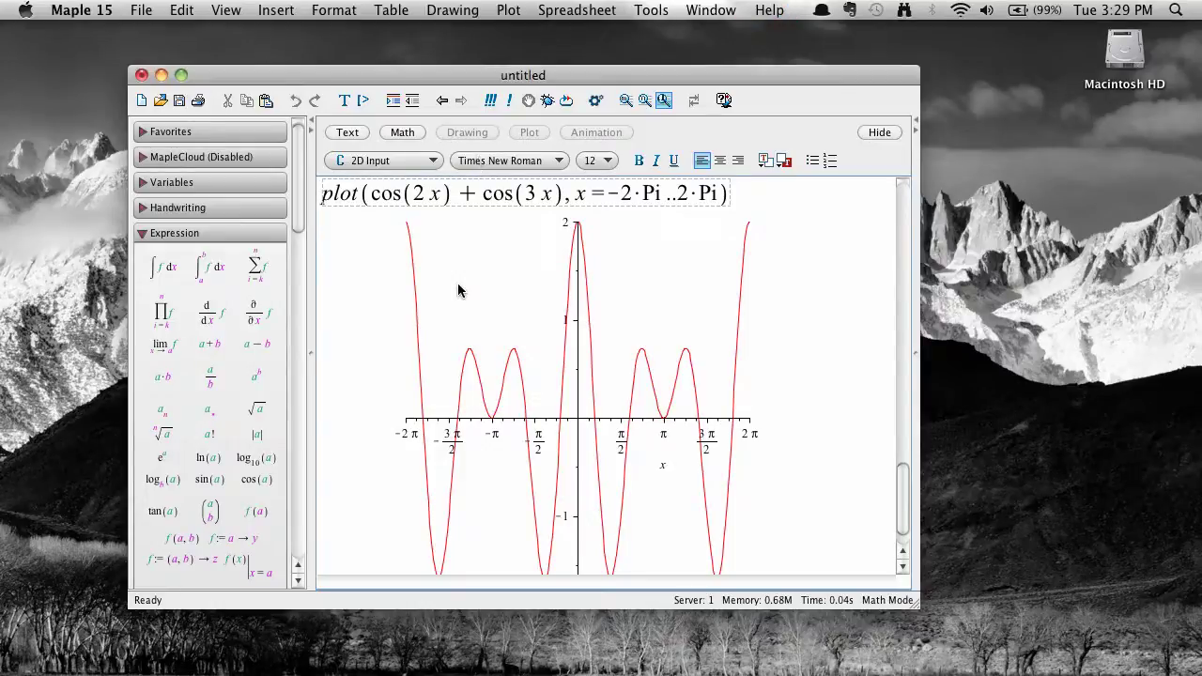
scroll(462, 292, "up", 5)
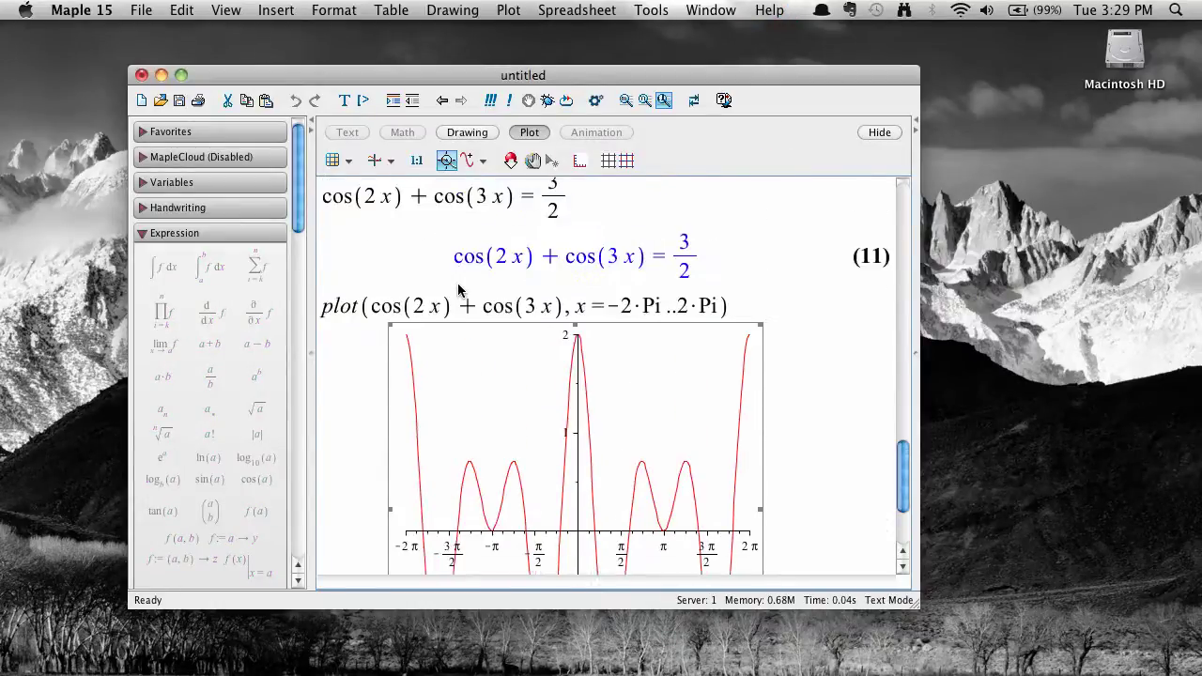
Solve the trig equation symbolically, then delete the long symbolic solution.
right_click(514, 286)
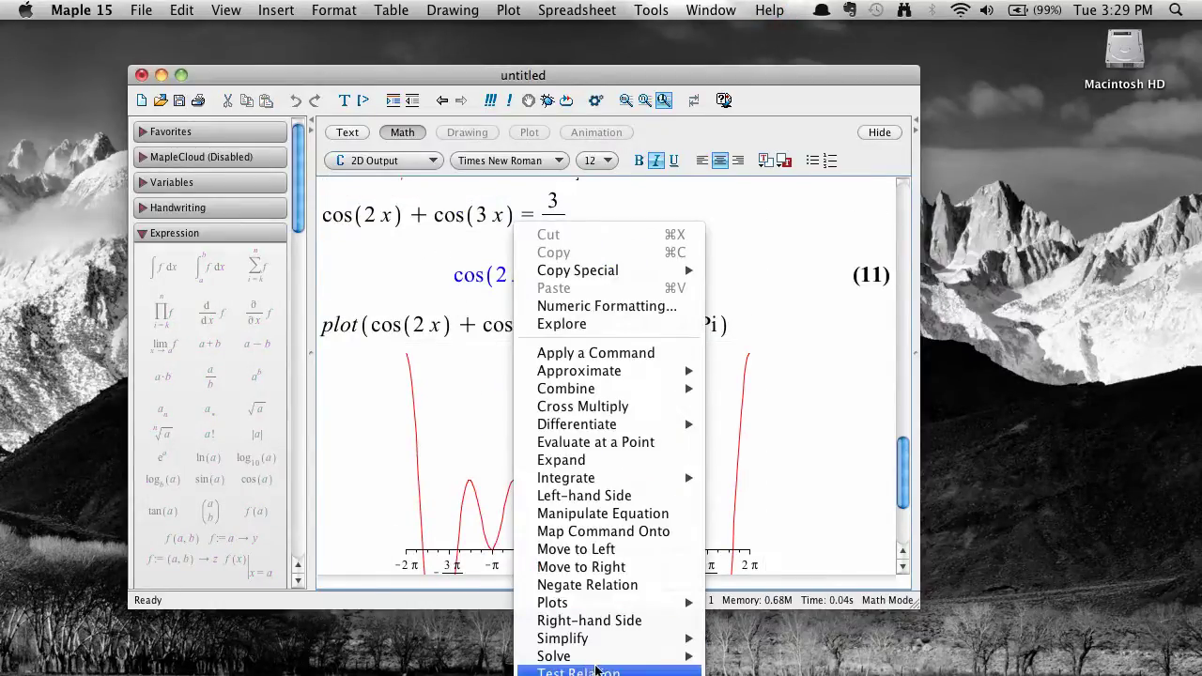
mouse_move(600, 656)
left_click(761, 608)
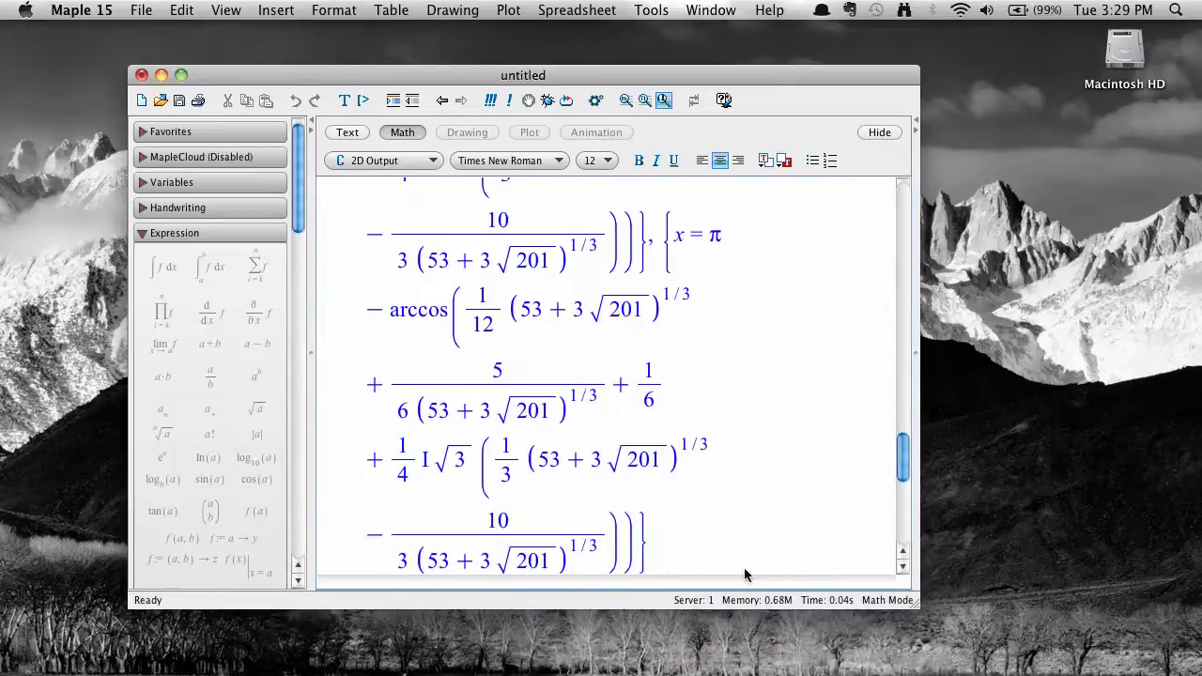
left_click_drag(702, 539, 610, 507)
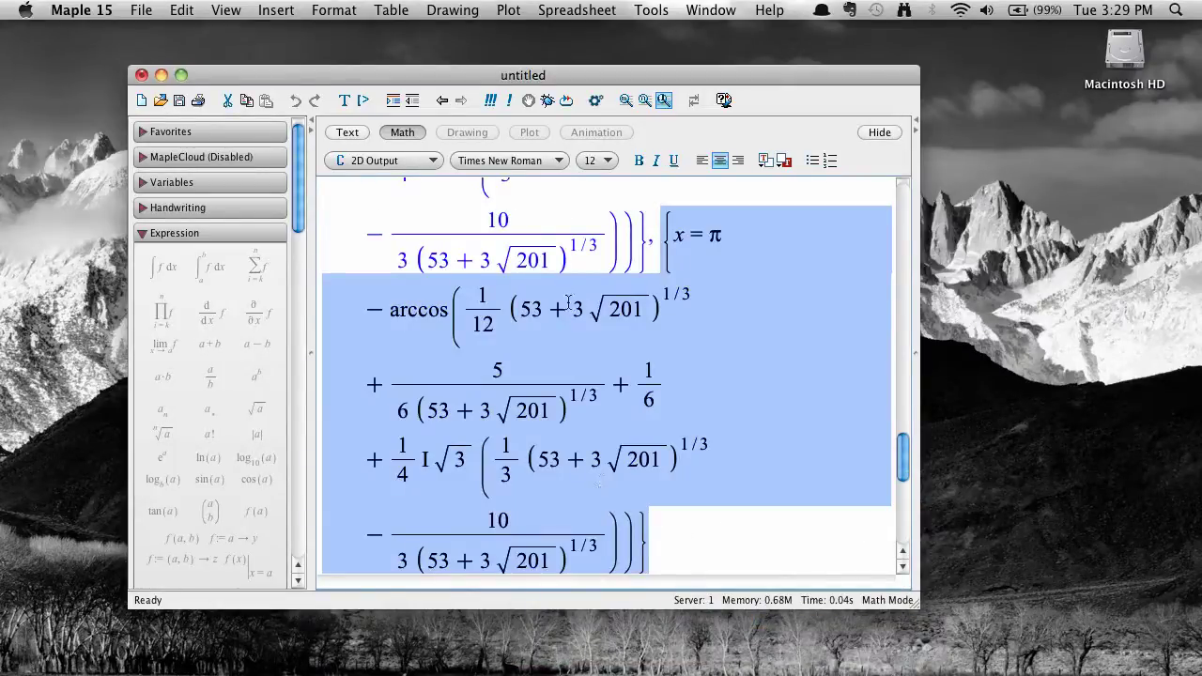
left_click_drag(568, 302, 521, 285)
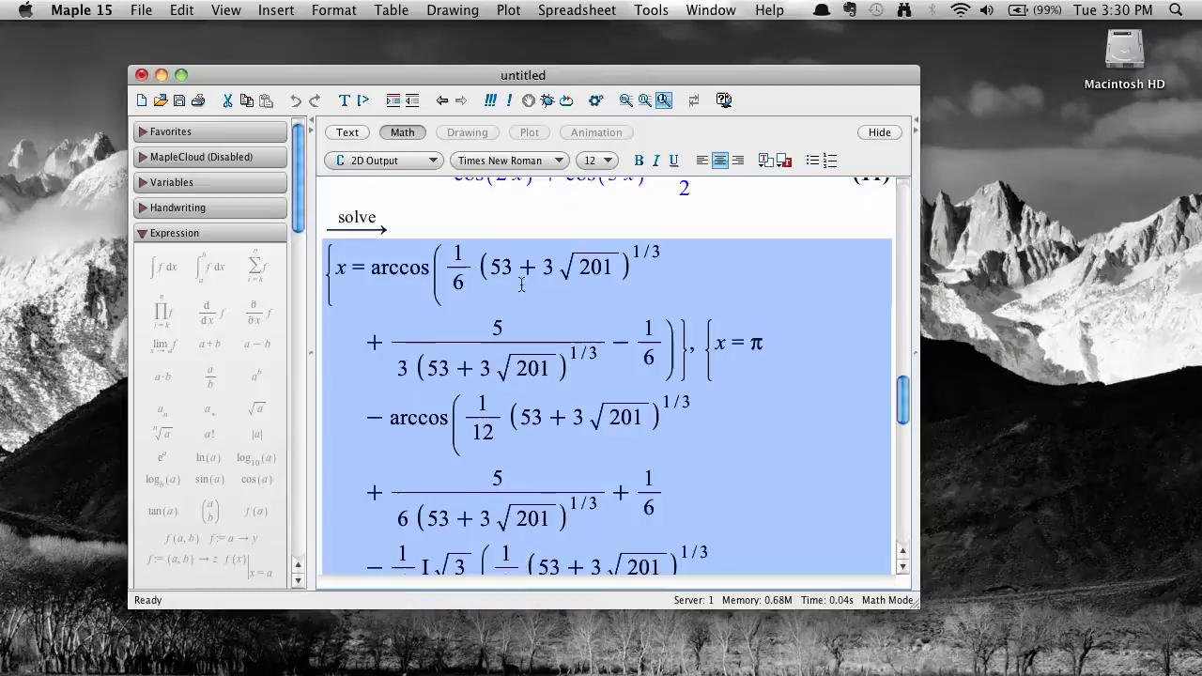
key("Delete")
scroll(511, 287, "up", 1)
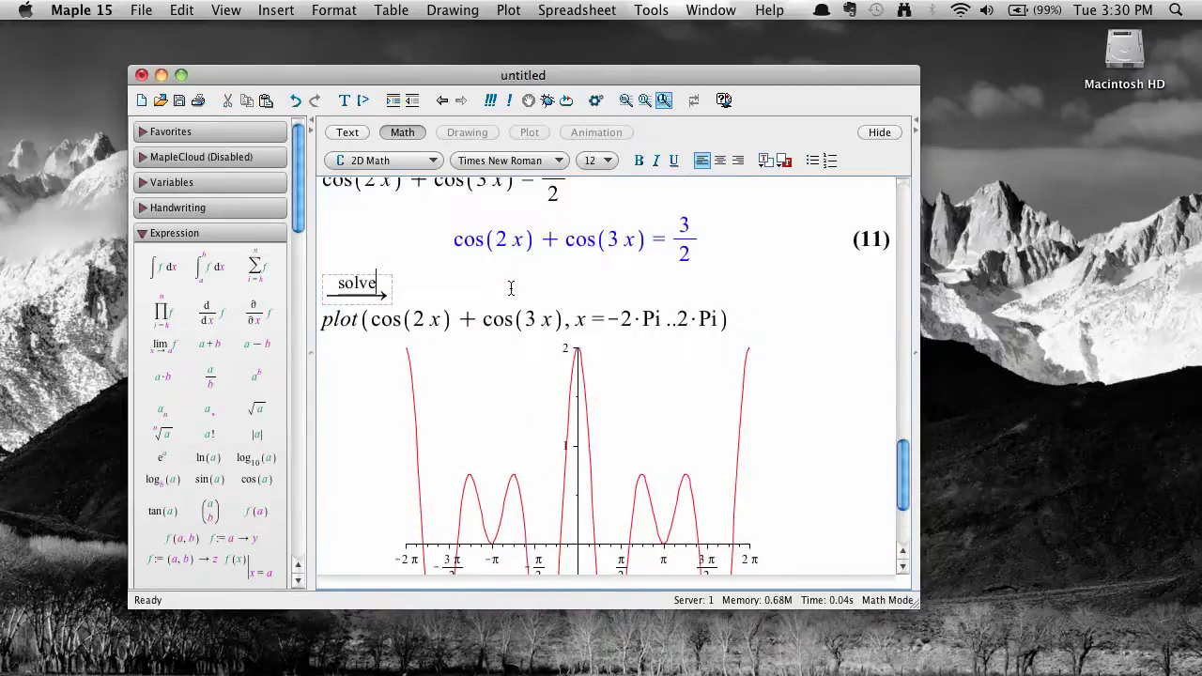
Numerically solve cos(2x) + cos(3x) = 3/2, giving 0.2844370331.
right_click(636, 230)
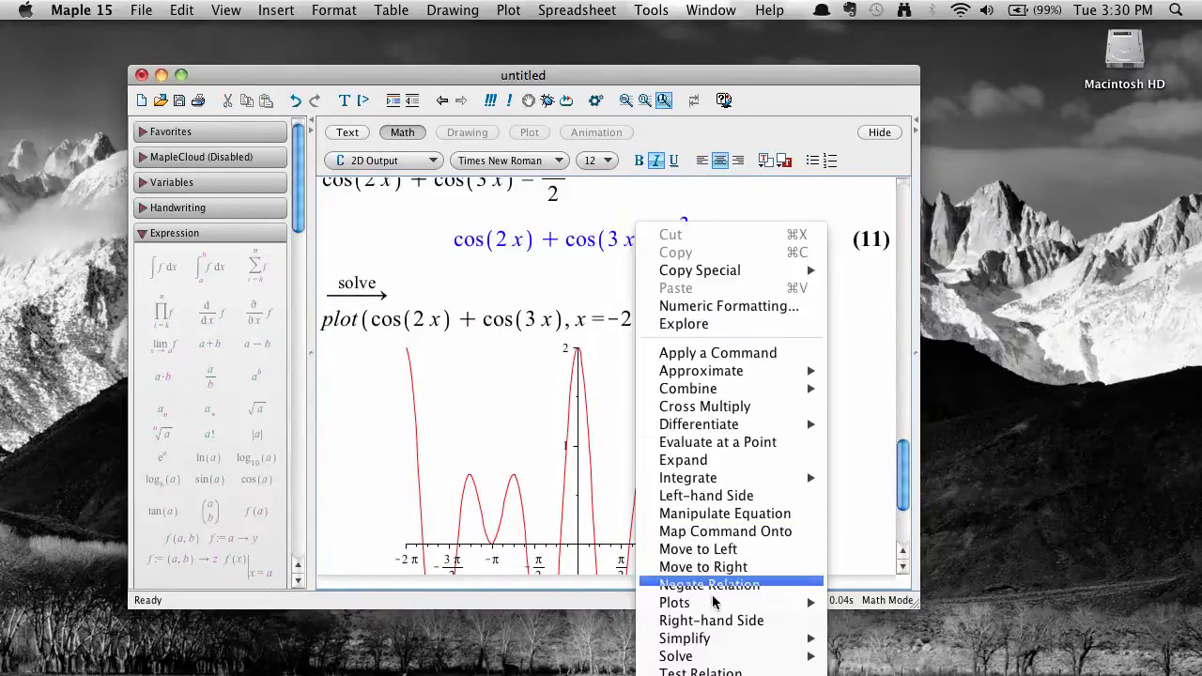
mouse_move(712, 656)
left_click(881, 553)
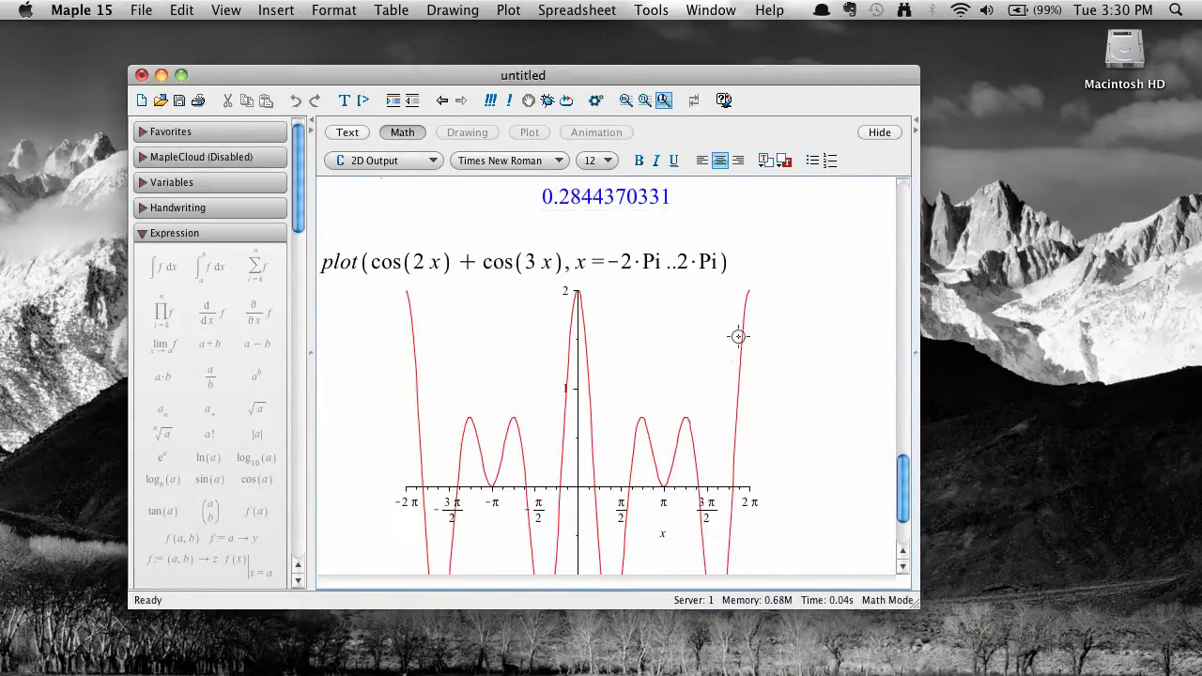
scroll(738, 336, "up", 5)
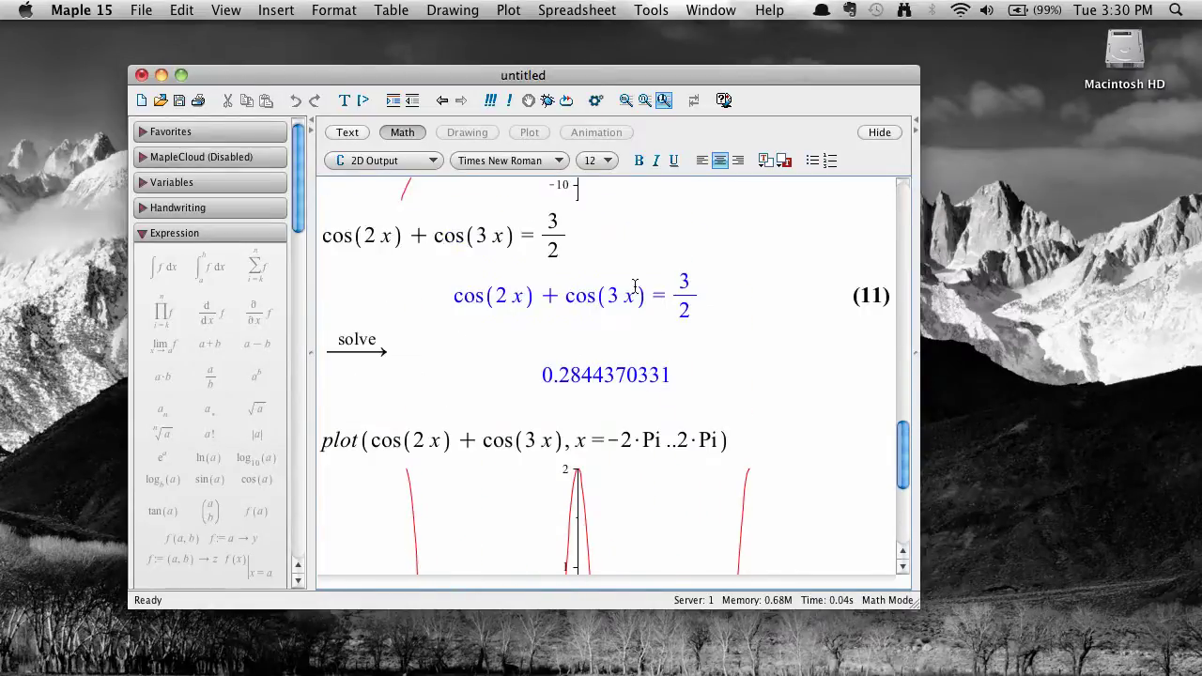
Numerically solve the trig equation from starting point x = 6, giving 5.998748274.
right_click(635, 287)
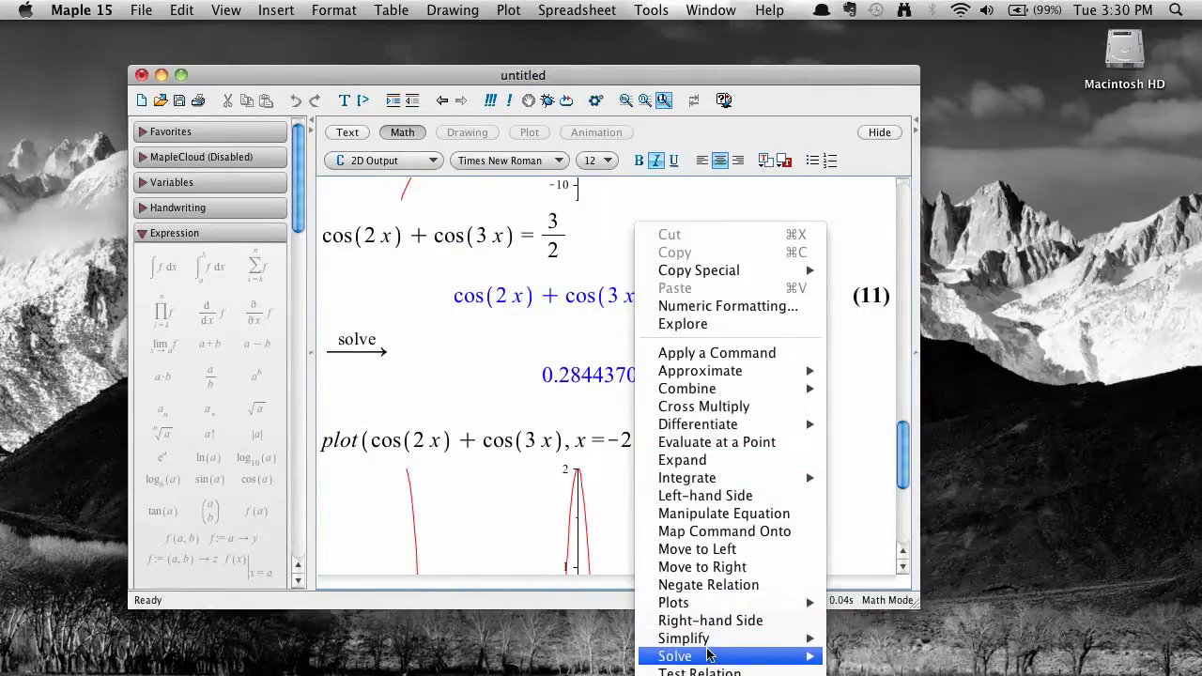
mouse_move(709, 654)
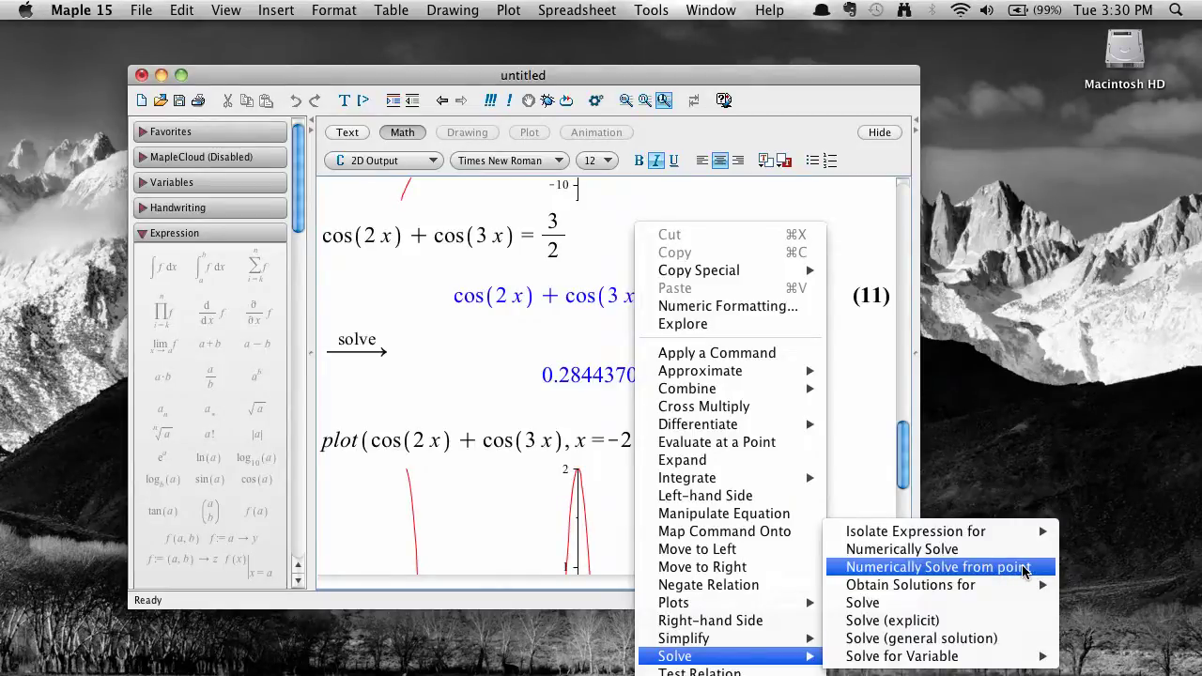
left_click(1023, 571)
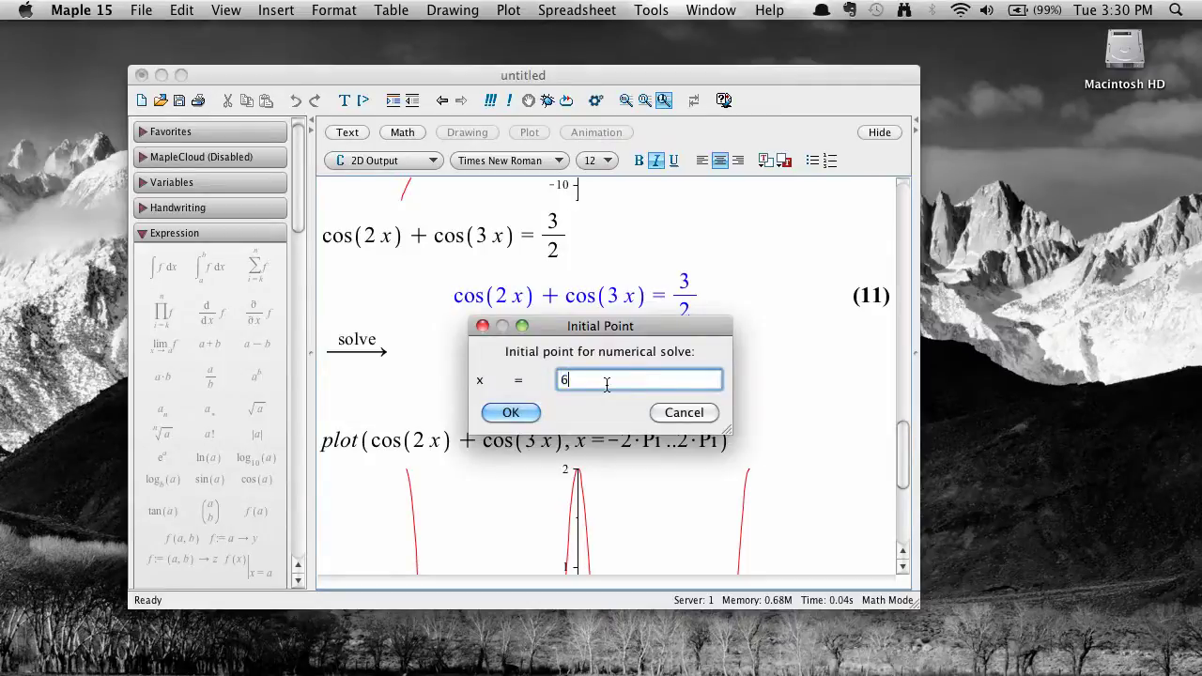
key("Return")
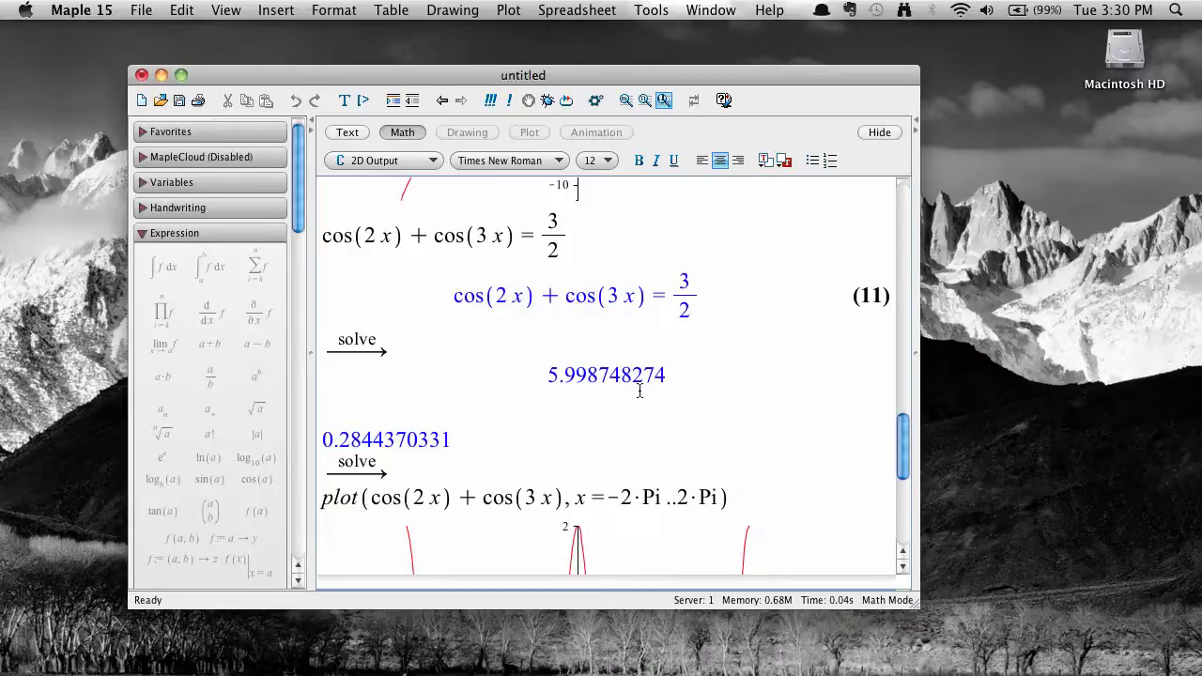
scroll(639, 390, "down", 1)
Below the plot, run solve(x^3 + 2x + 1 = 0, x).
scroll(639, 390, "down", 8)
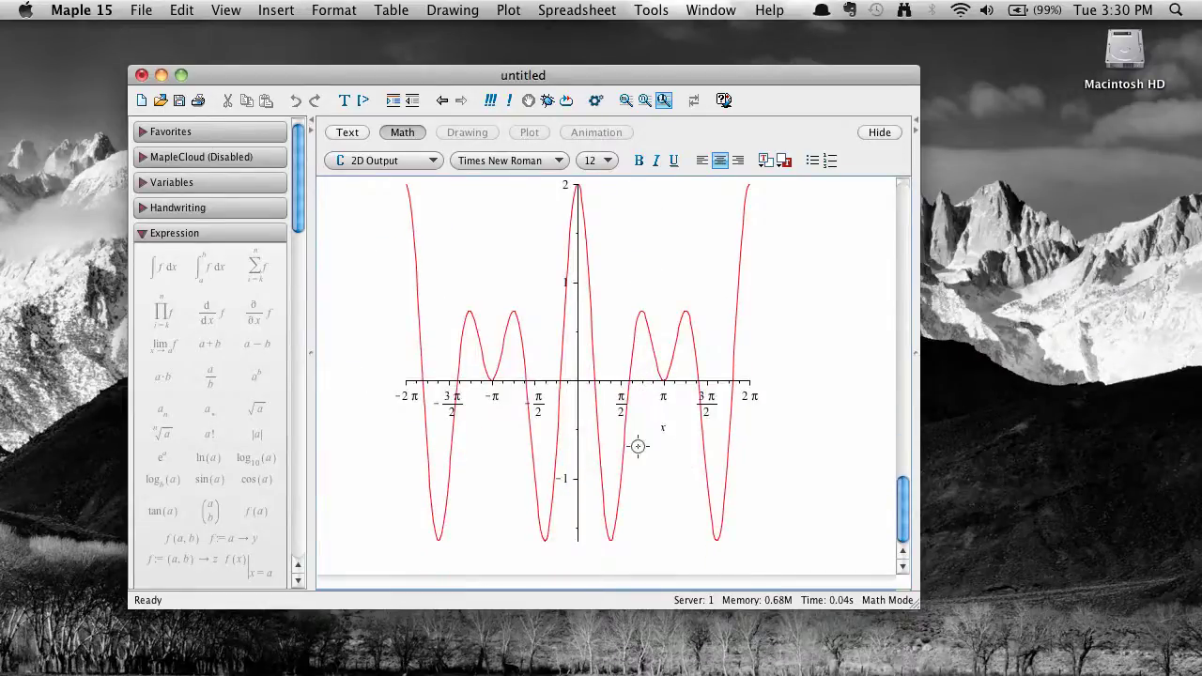
left_click(556, 570)
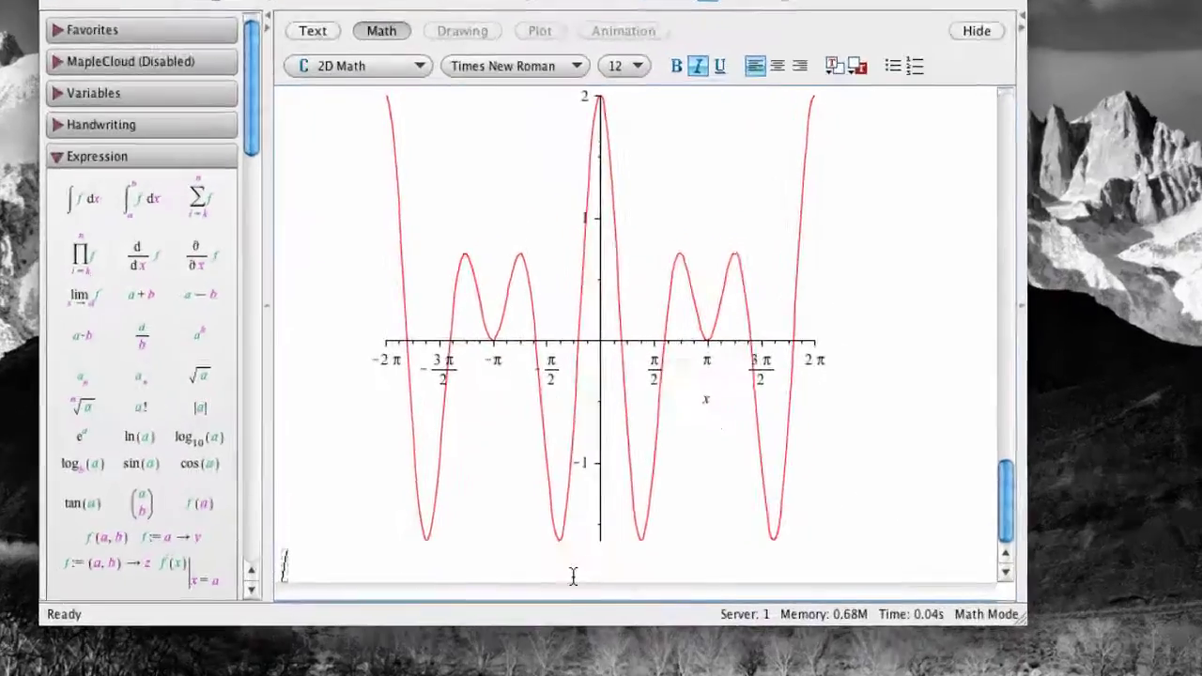
type("solve(")
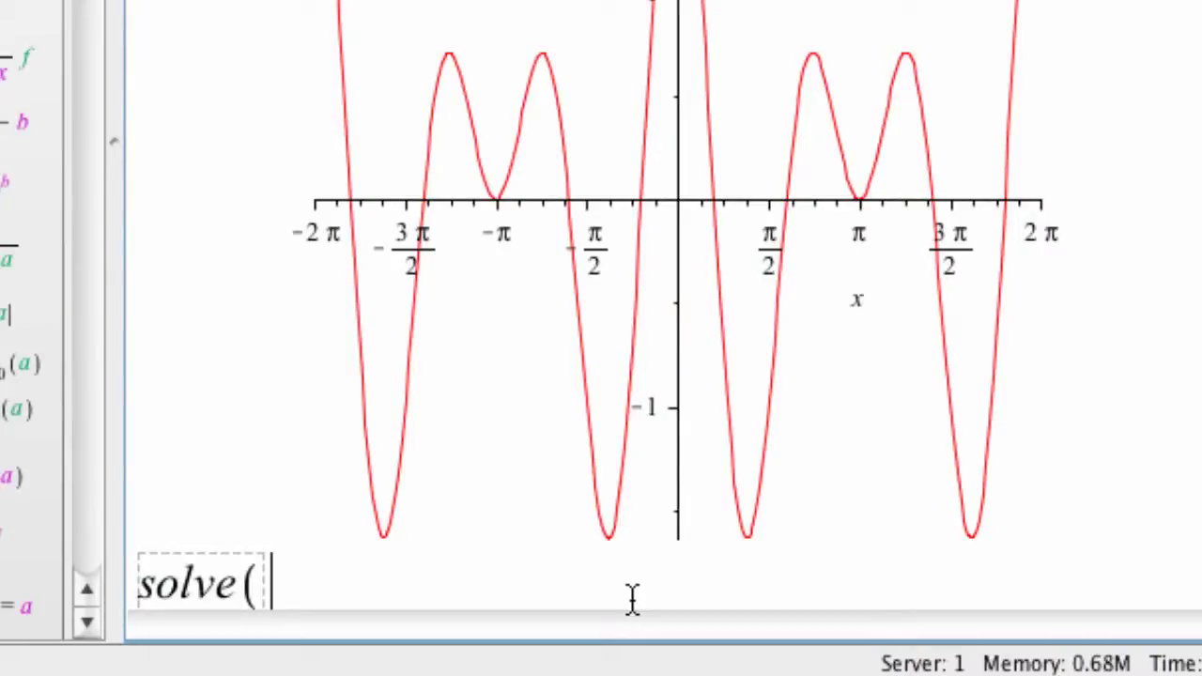
type("x^2")
key("BackSpace")
type("3")
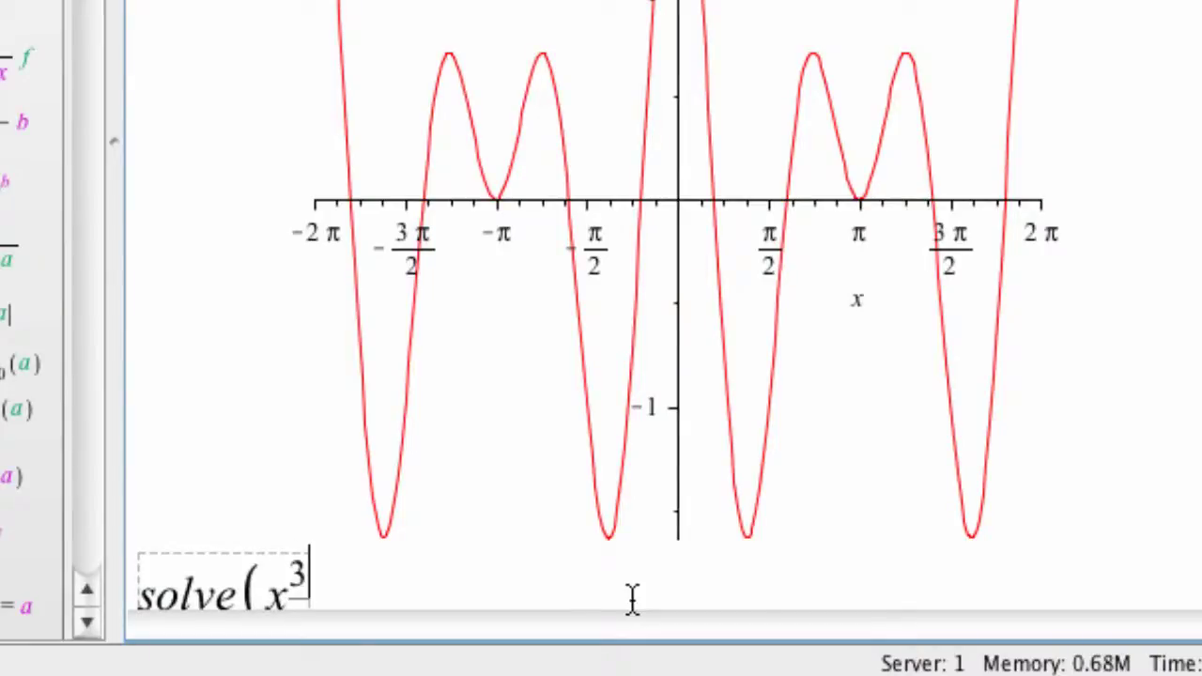
key("Right")
type("+ 2 x + 1 ")
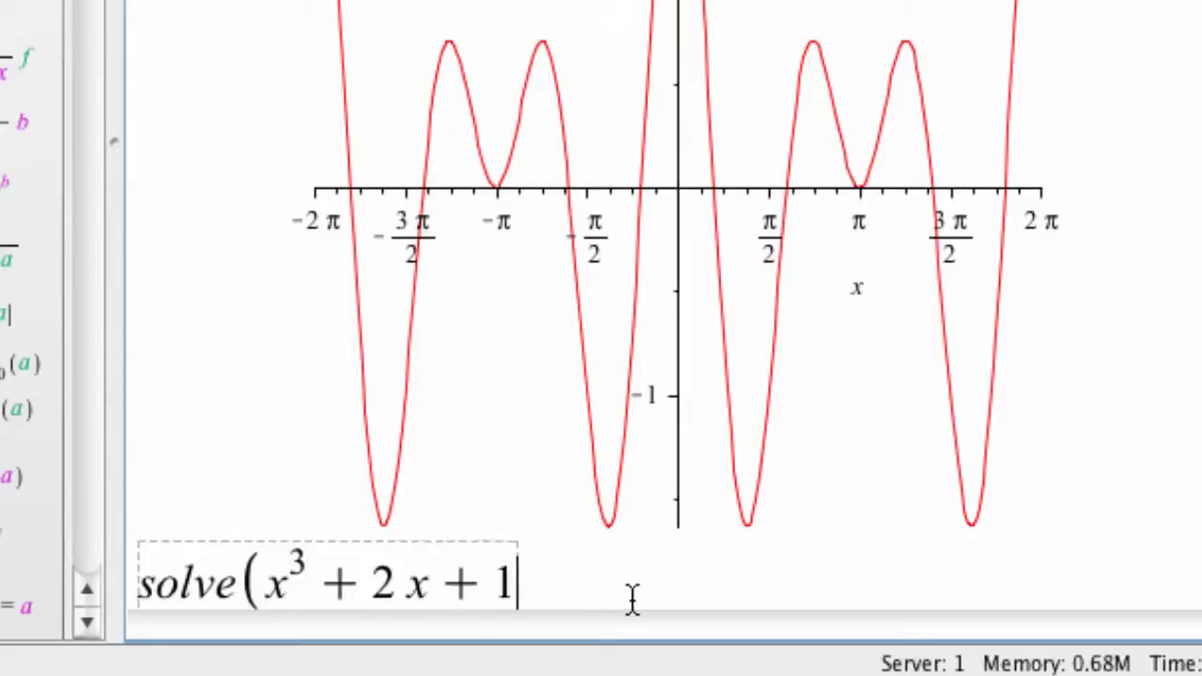
type("= 0, x)")
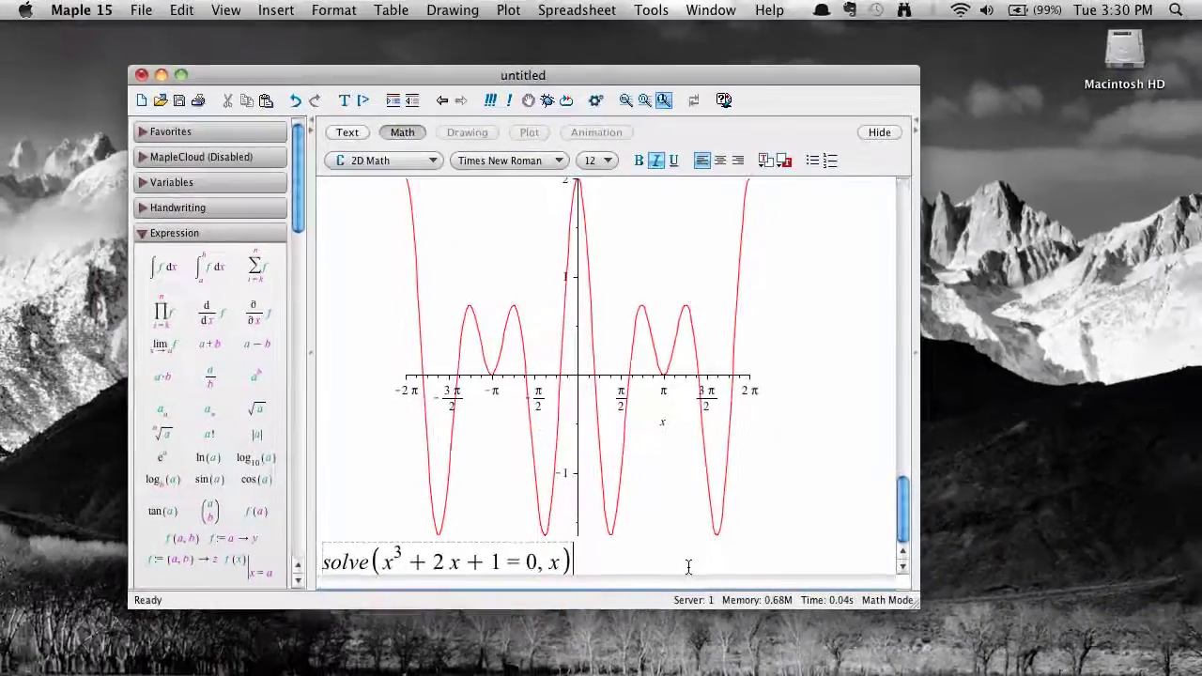
key("Return")
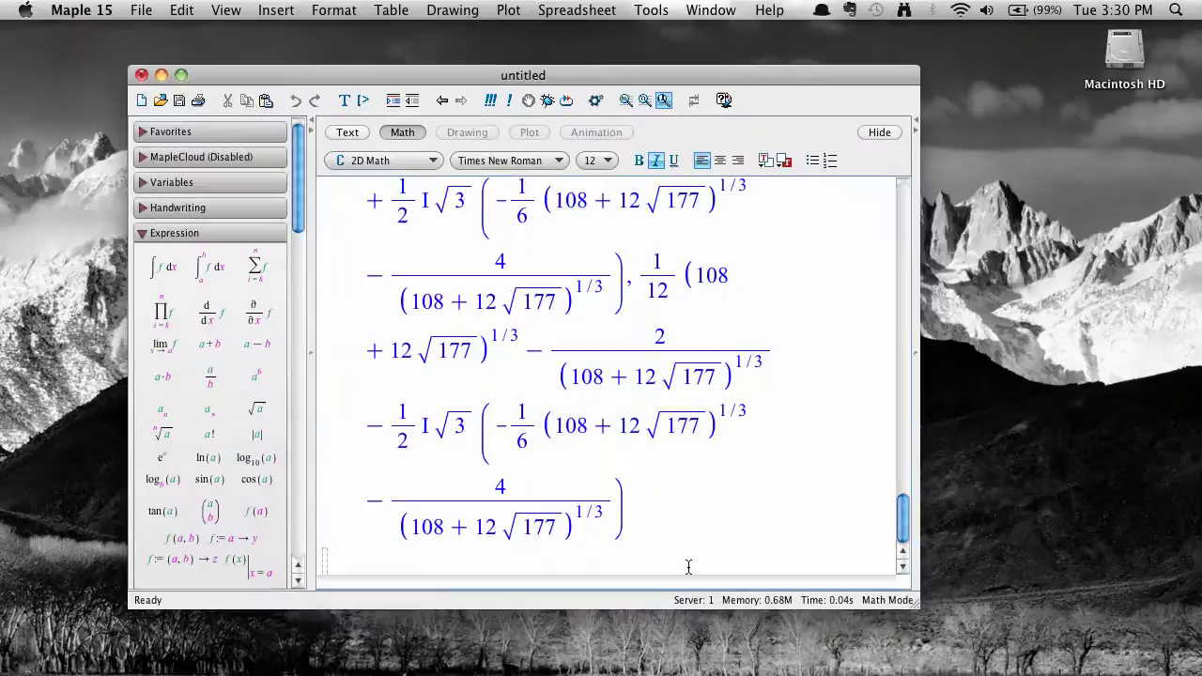
Change the command to fsolve and rerun it, returning −0.4533976515.
scroll(688, 566, "up", 10)
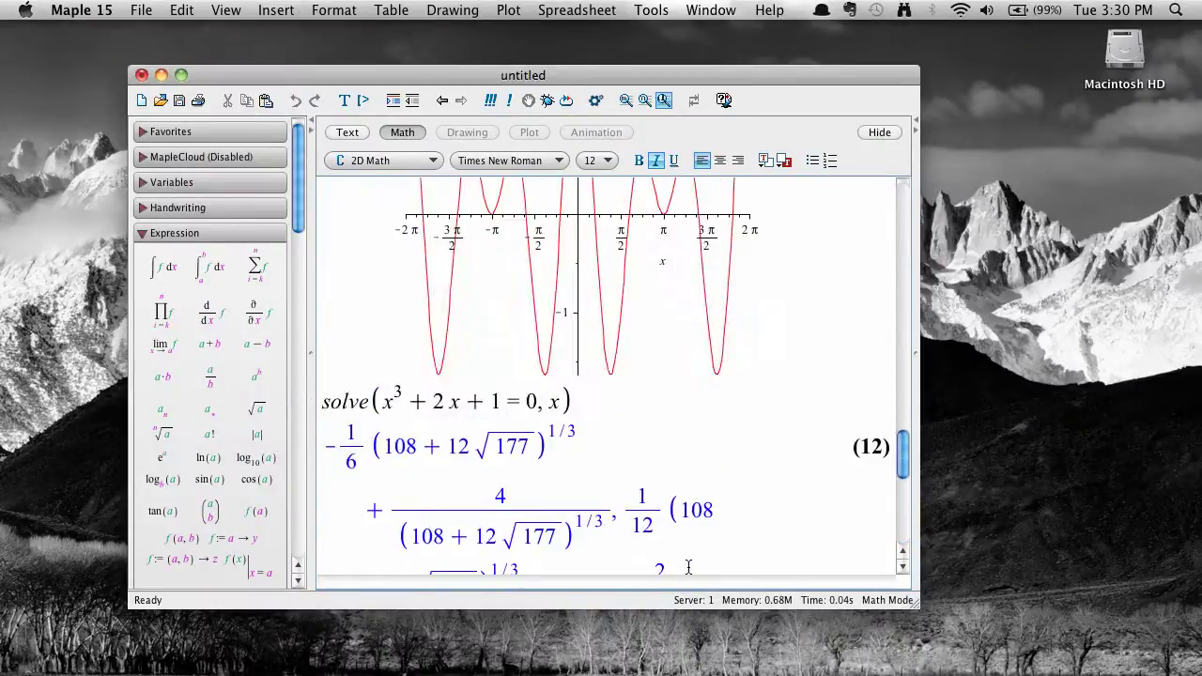
left_click(323, 404)
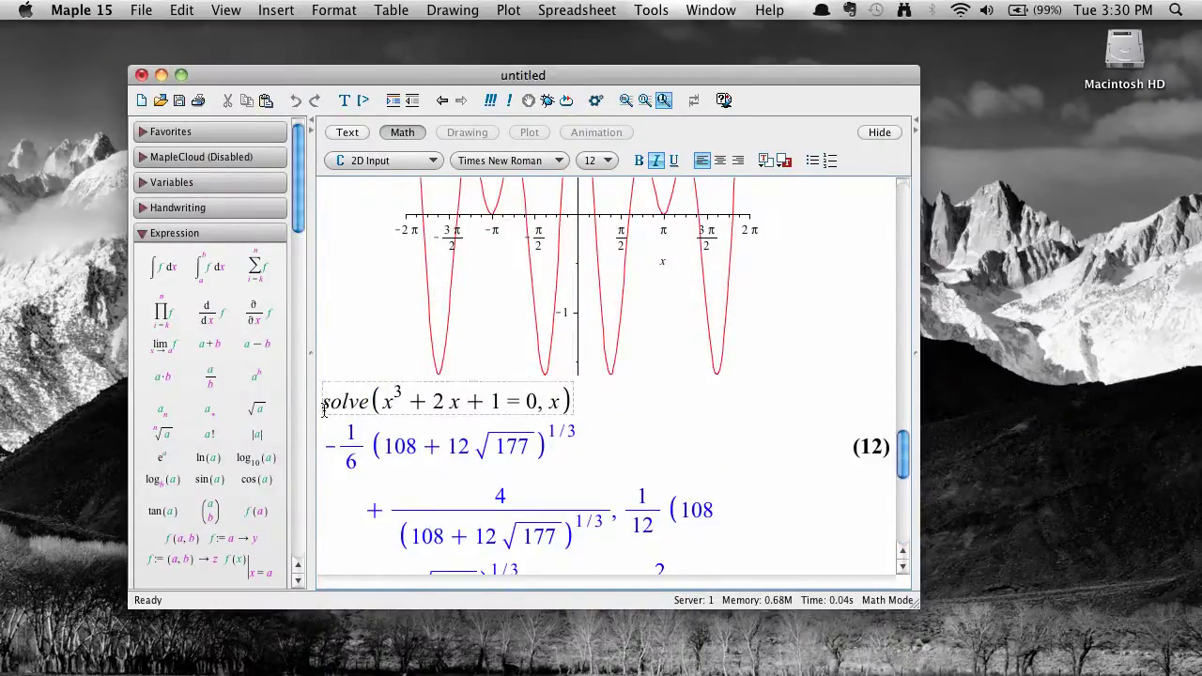
type("f")
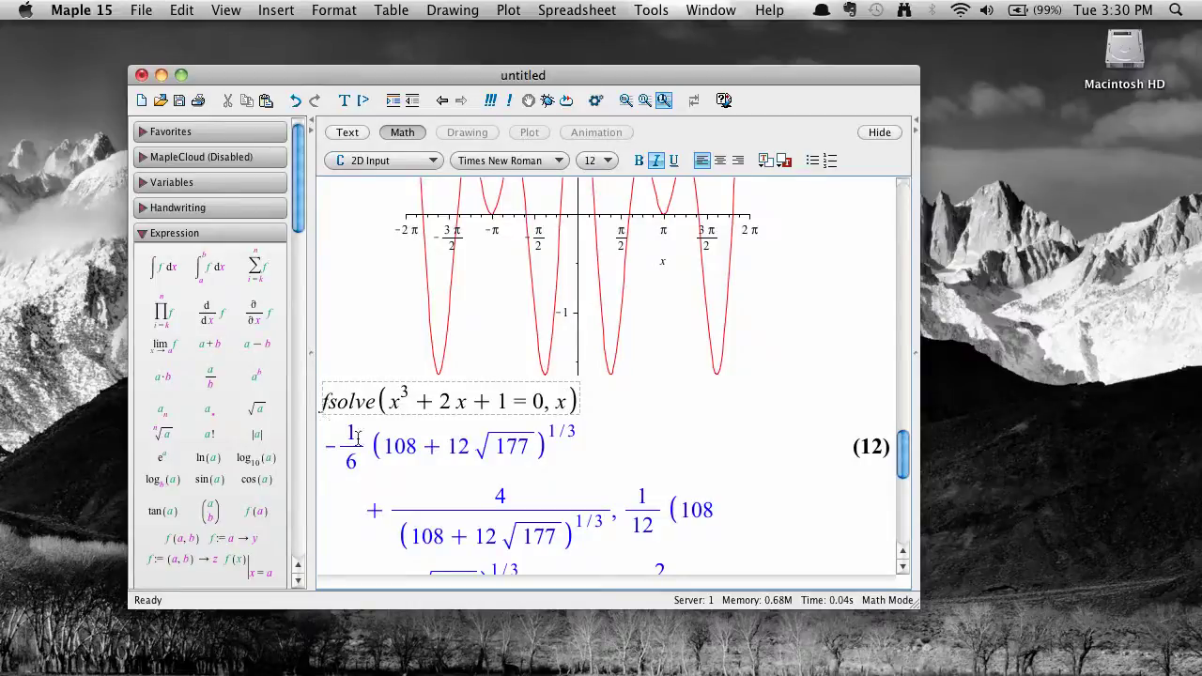
key("Return")
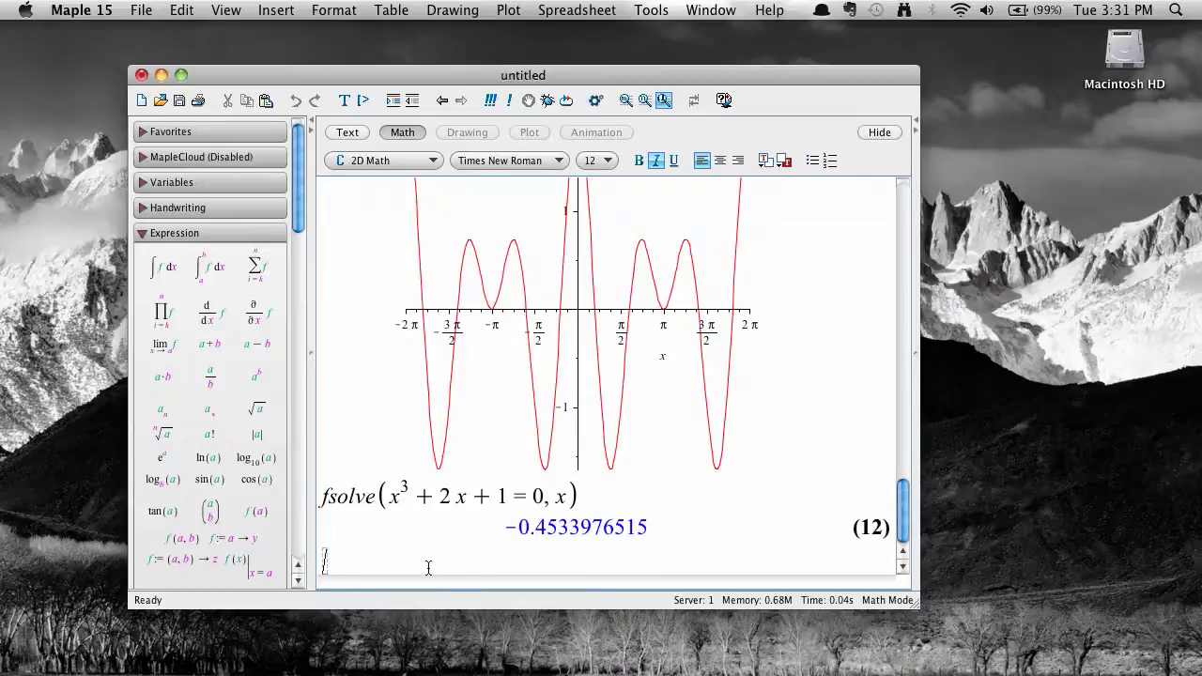
Enter V = 4/3·π·r³ as output (13) and solve it for r, giving three roots.
type("V=4/3")
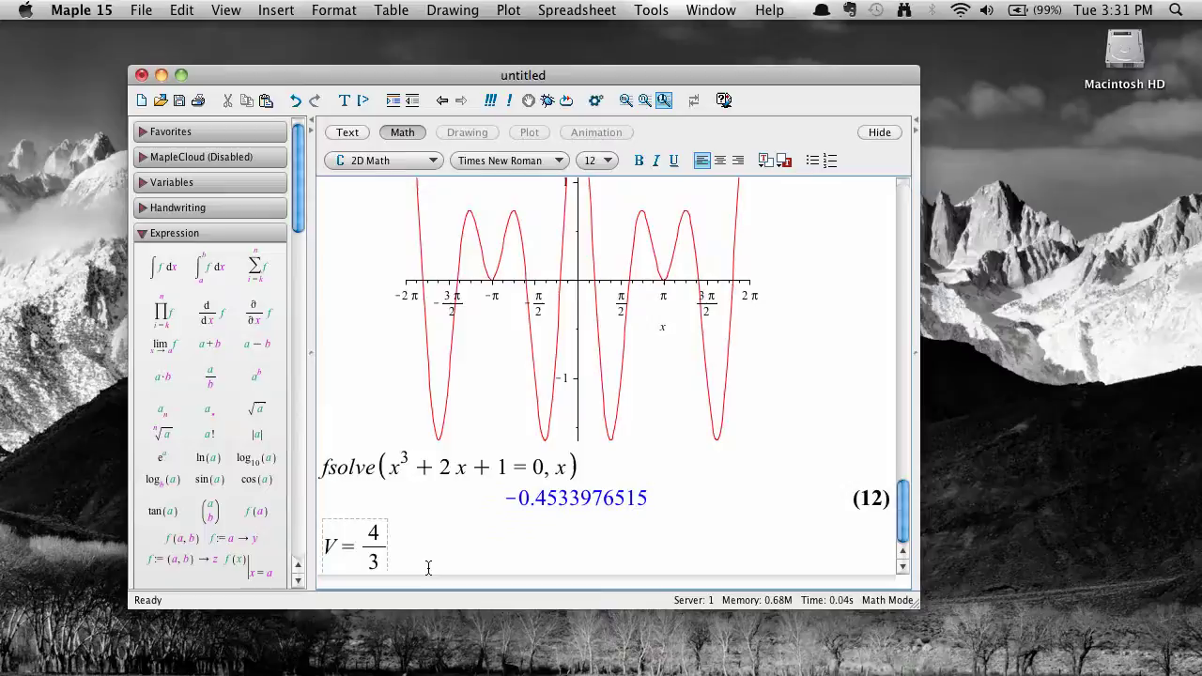
type("*Pi*r^3")
key("Return")
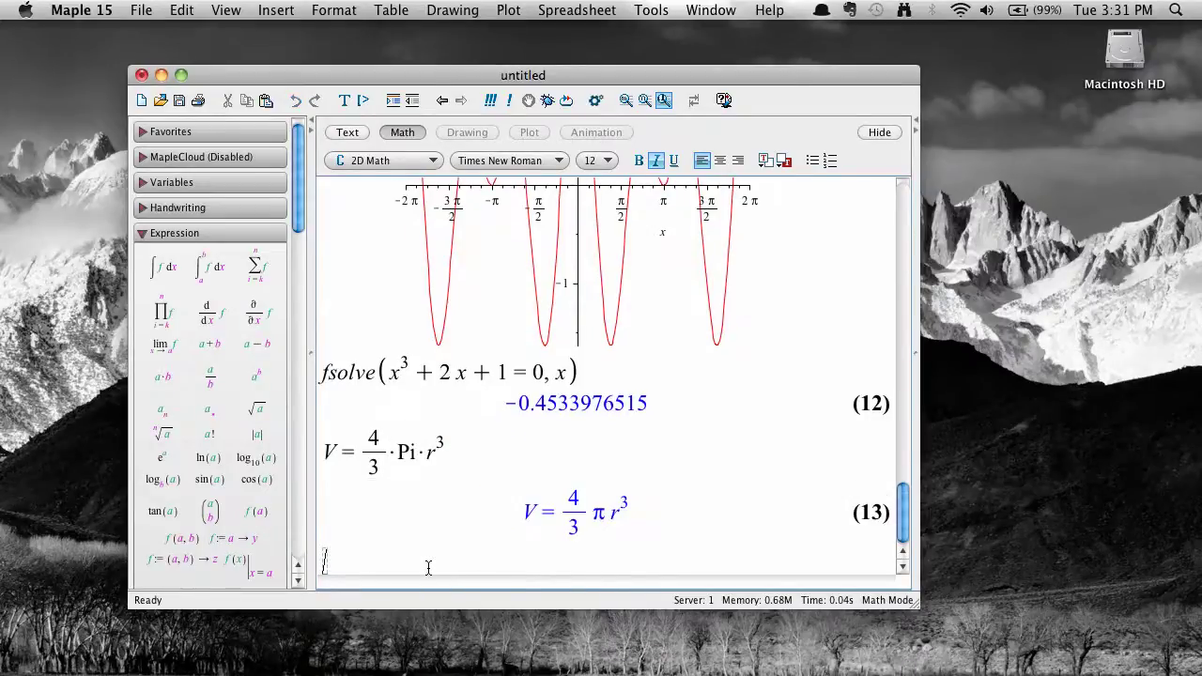
right_click(617, 512)
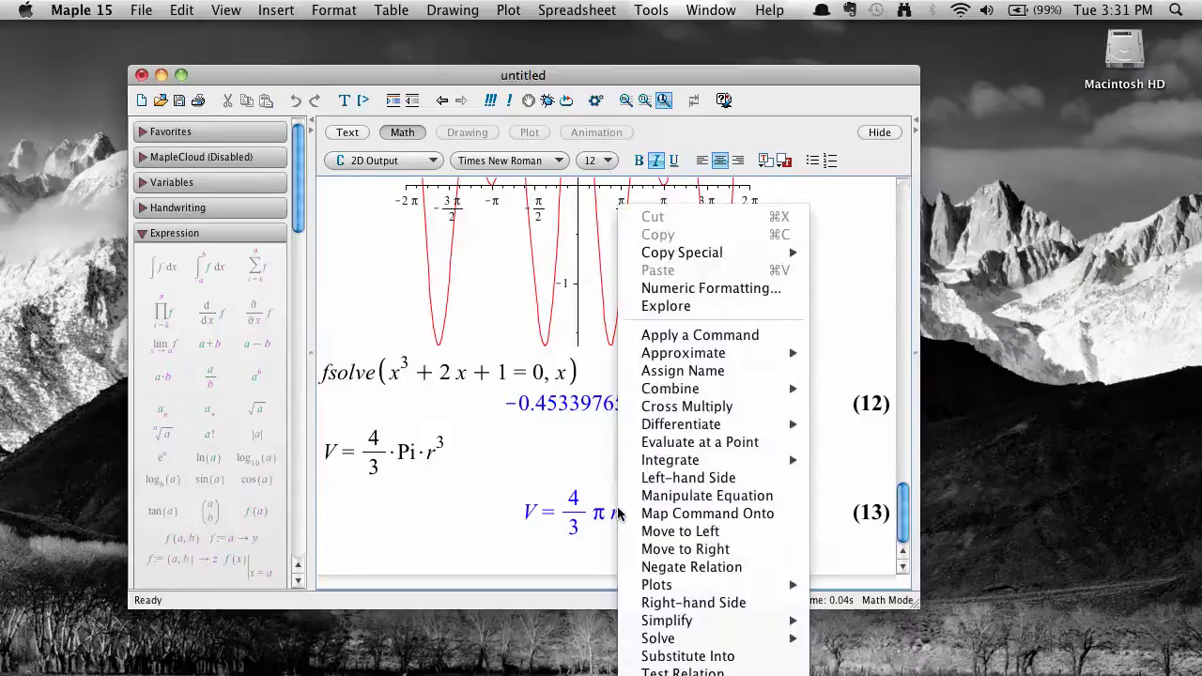
key("Down")
key("Down")
key("Down")
key("Down")
key("Down")
key("Down")
key("Down")
key("Down")
key("Down")
key("Down")
key("Down")
key("Down")
key("Down")
key("Down")
key("Down")
key("Down")
key("Down")
key("Down")
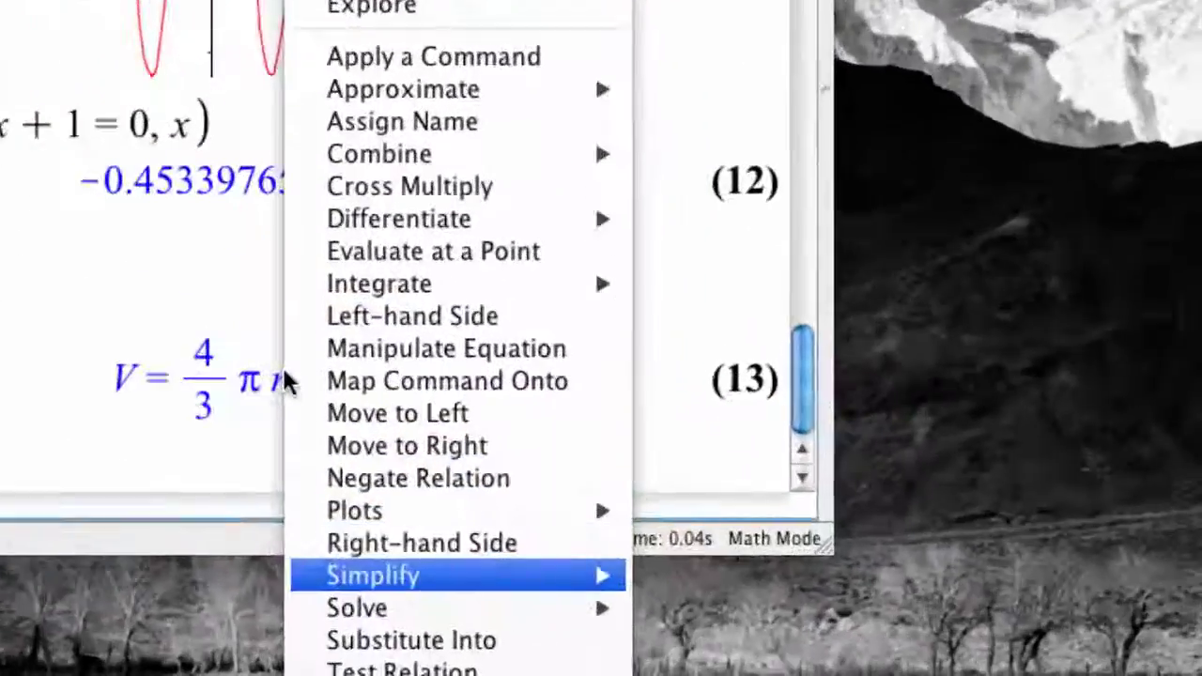
key("Down")
key("Right")
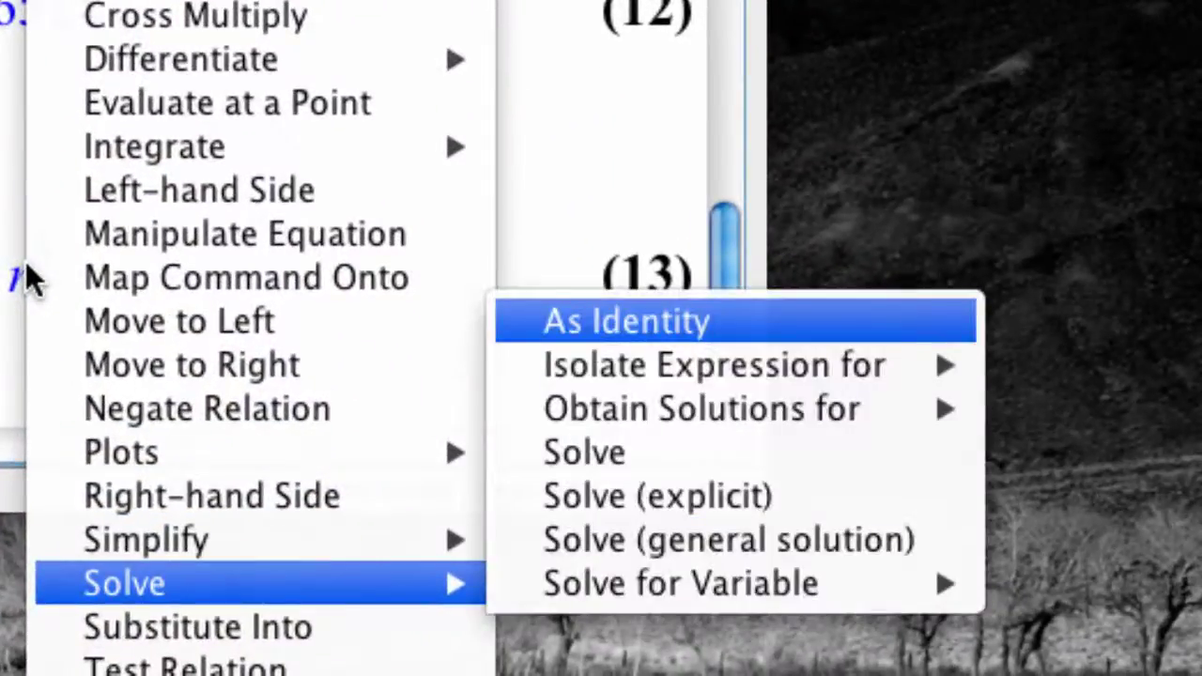
key("Down")
key("Down")
key("Down")
key("Down")
key("Down")
key("Down")
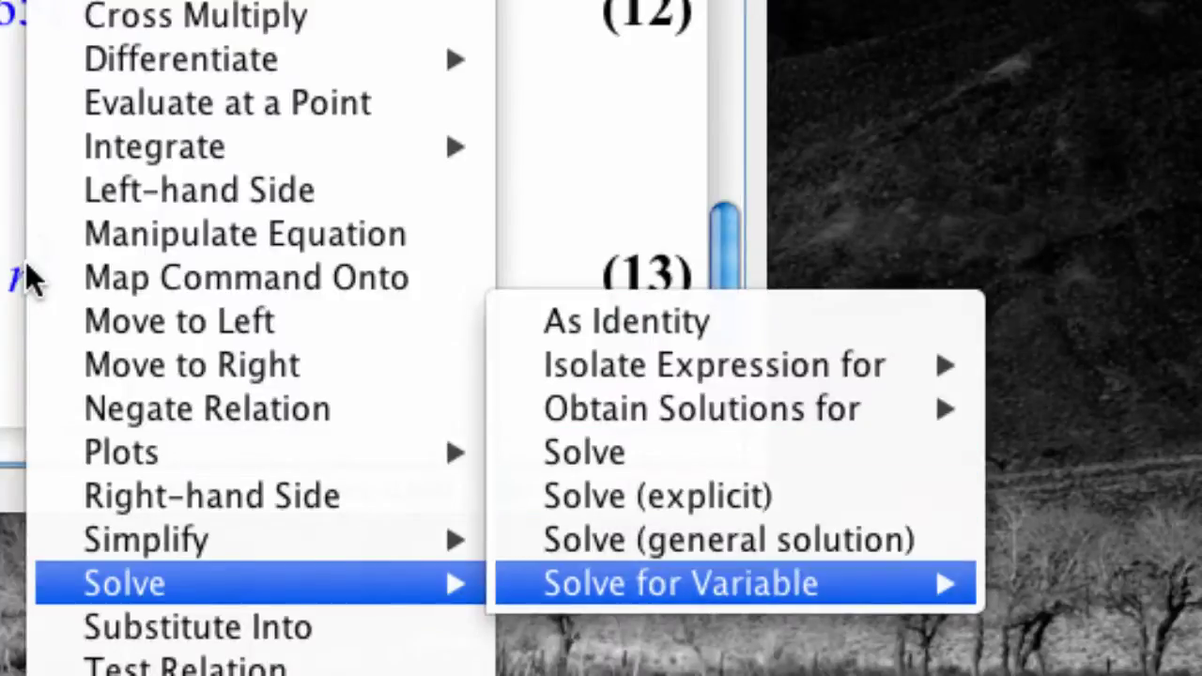
key("Right")
key("Down")
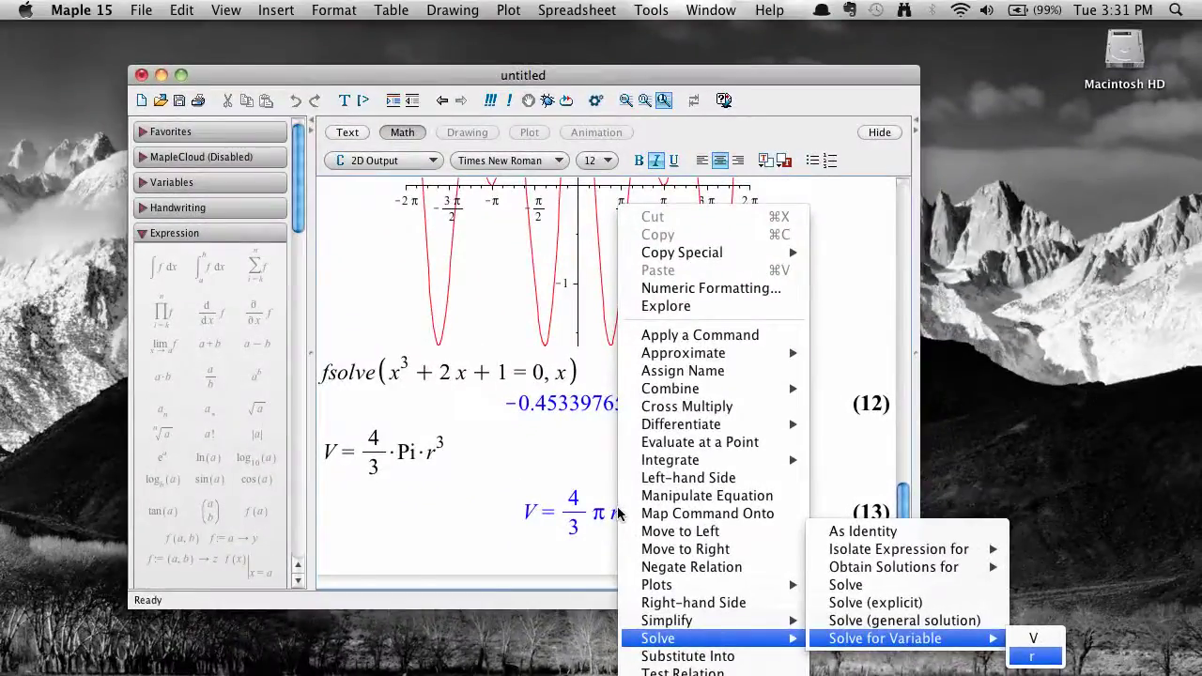
key("Return")
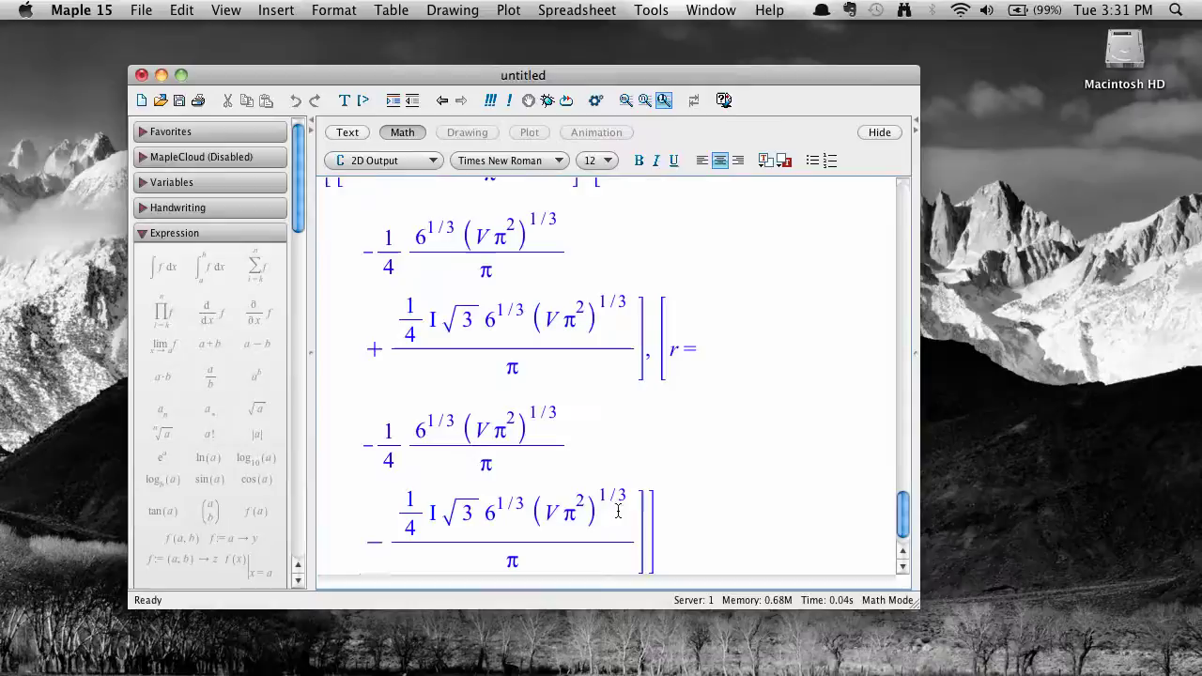
scroll(715, 495, "down", 1)
scroll(715, 494, "up", 5)
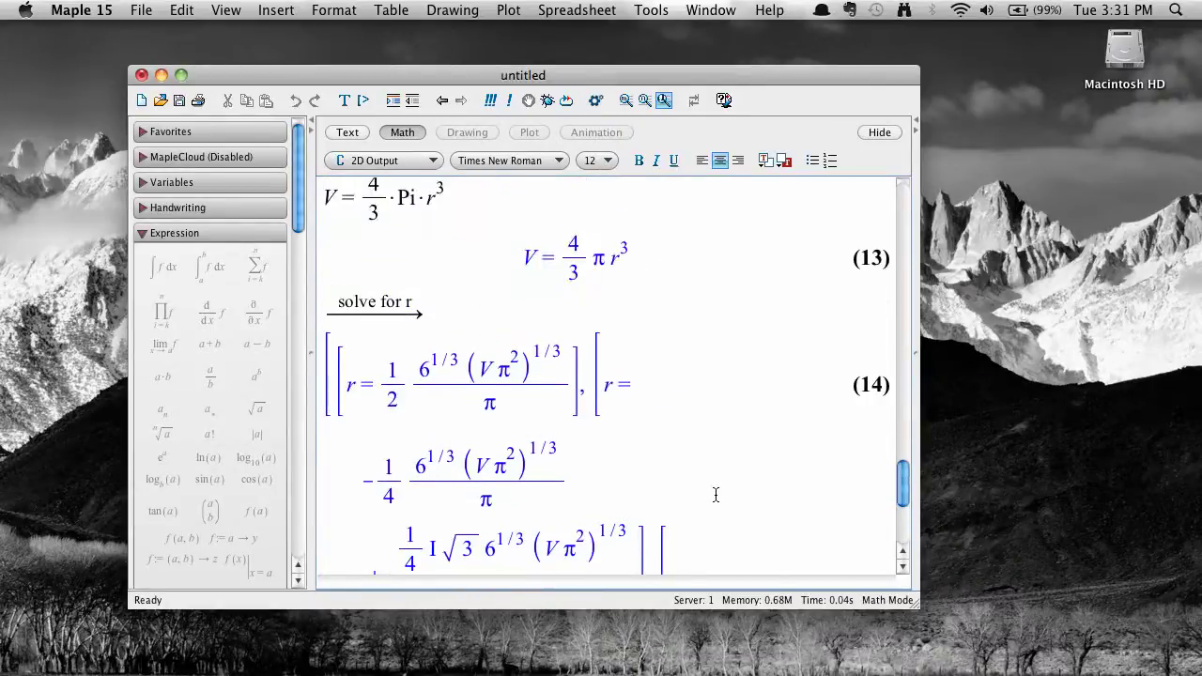